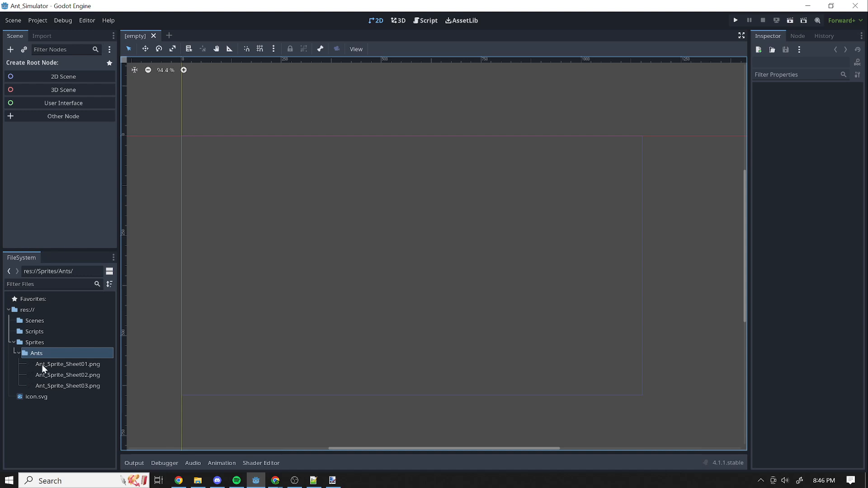
Go through the three ant sprite sheets in the Sprites/Ants folder, finishing on Ant_Sprite_Sheet01.png.
left_click(61, 364)
left_click(66, 376)
left_click(63, 386)
left_click(64, 375)
left_click(63, 364)
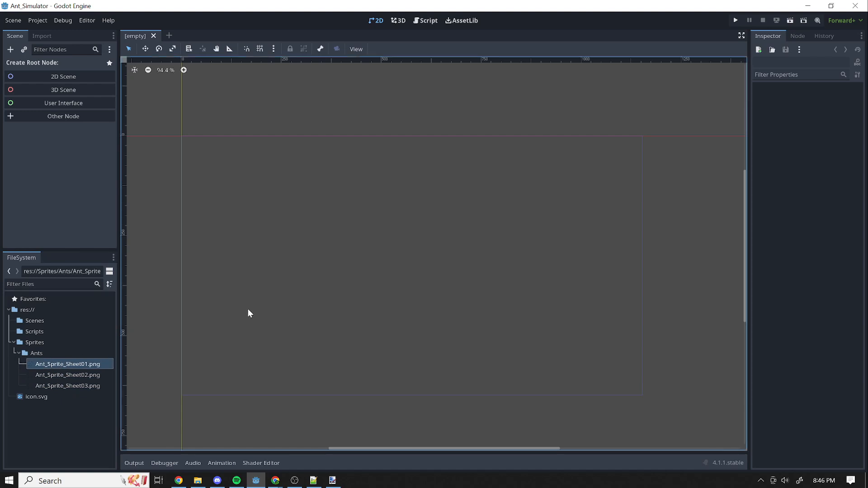
Bring up Ant_Sprite_Sheet01.png in paint.net and examine its rows of ant frames up close.
mouse_move(867, 82)
left_mouse_down()
mouse_move(356, 79)
mouse_move(317, 61)
left_mouse_up()
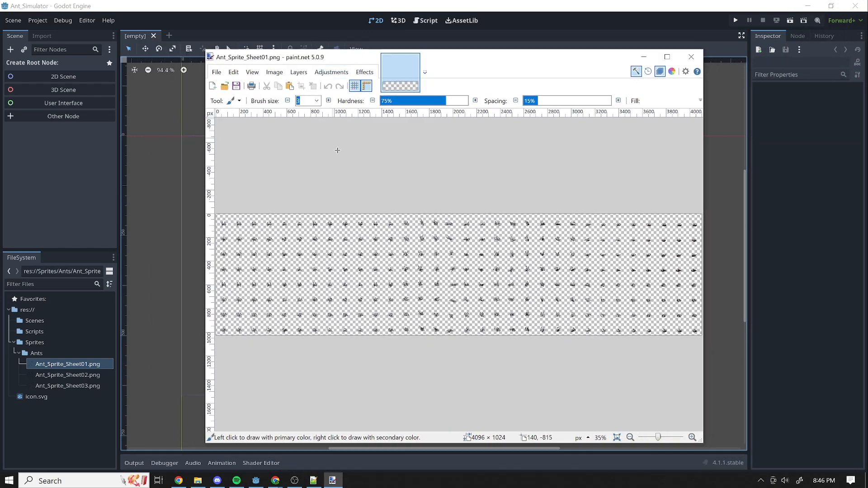
mouse_move(660, 441)
left_mouse_down()
mouse_move(670, 441)
mouse_move(660, 442)
left_mouse_up()
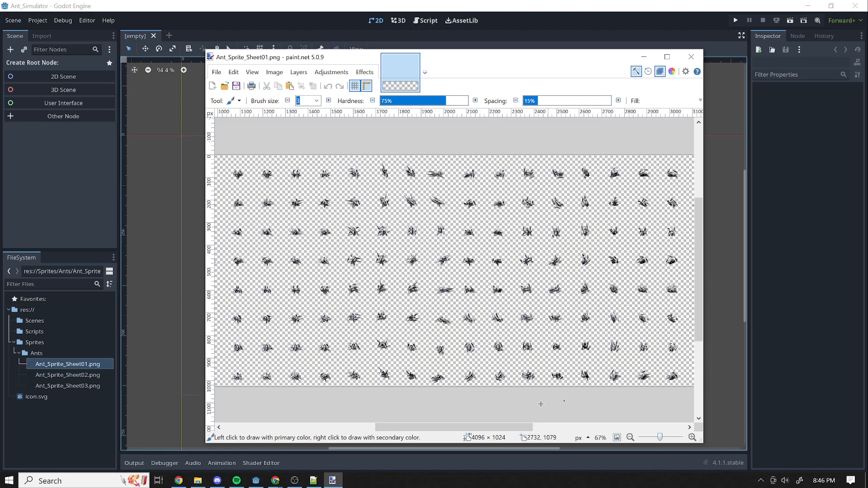
left_click_drag(524, 427, 419, 434)
scroll(293, 149, "up", 2)
scroll(333, 267, "down", 1)
scroll(337, 265, "up", 1, "ctrl")
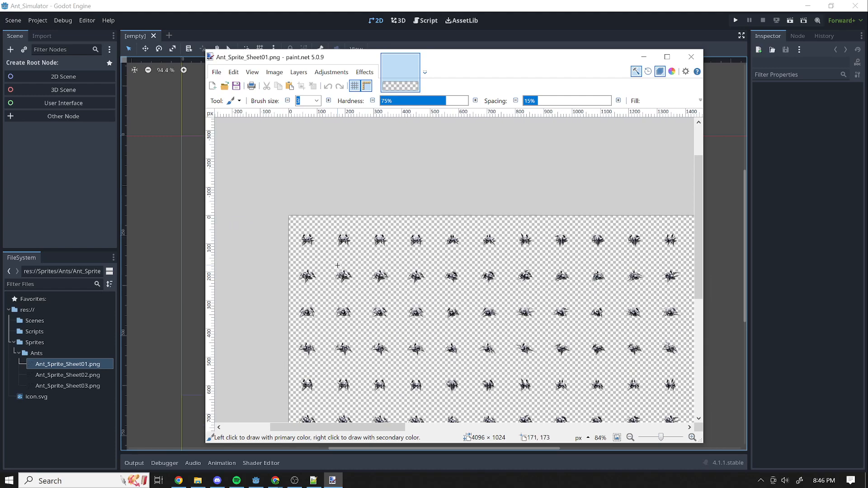
scroll(337, 265, "up", 4, "ctrl")
scroll(300, 192, "down", 1, "ctrl")
scroll(299, 192, "down", 2, "ctrl")
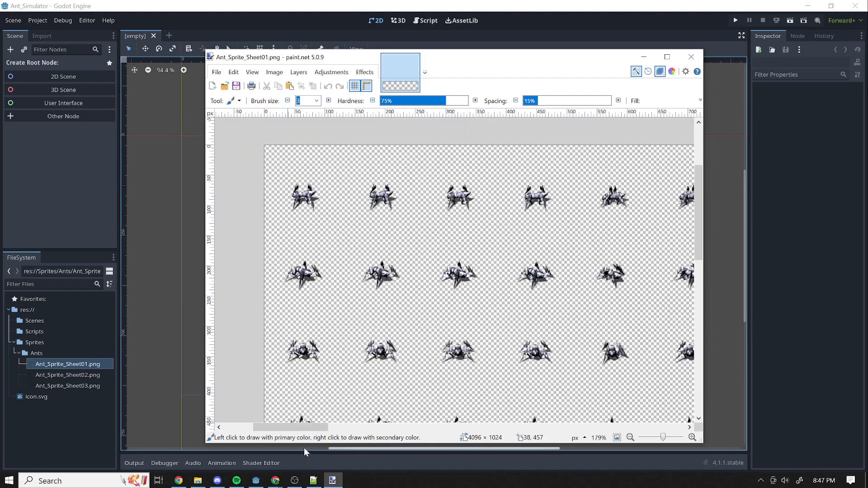
mouse_move(292, 427)
left_mouse_down()
mouse_move(332, 439)
mouse_move(651, 427)
mouse_move(295, 444)
mouse_move(344, 437)
mouse_move(295, 429)
mouse_move(302, 432)
left_mouse_up()
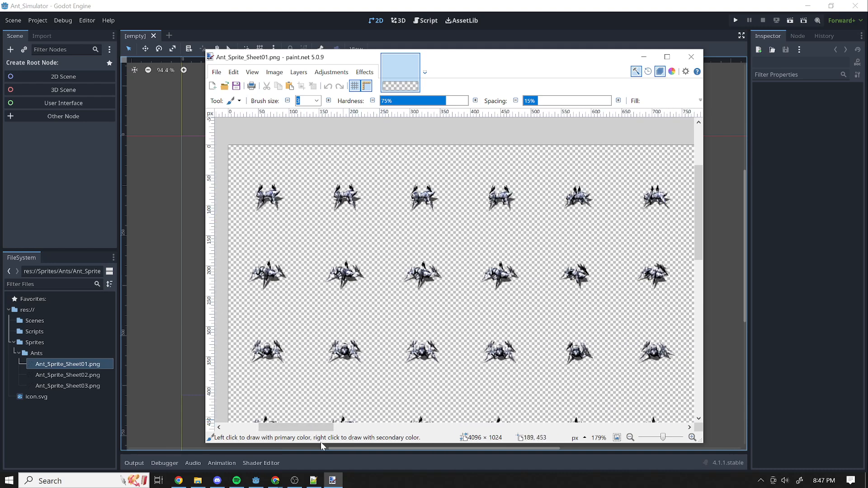
mouse_move(319, 429)
left_mouse_down()
mouse_move(534, 425)
mouse_move(520, 404)
mouse_move(283, 394)
mouse_move(325, 387)
mouse_move(312, 389)
left_mouse_up()
mouse_move(867, 230)
left_mouse_down()
mouse_move(741, 251)
mouse_move(867, 257)
left_mouse_up()
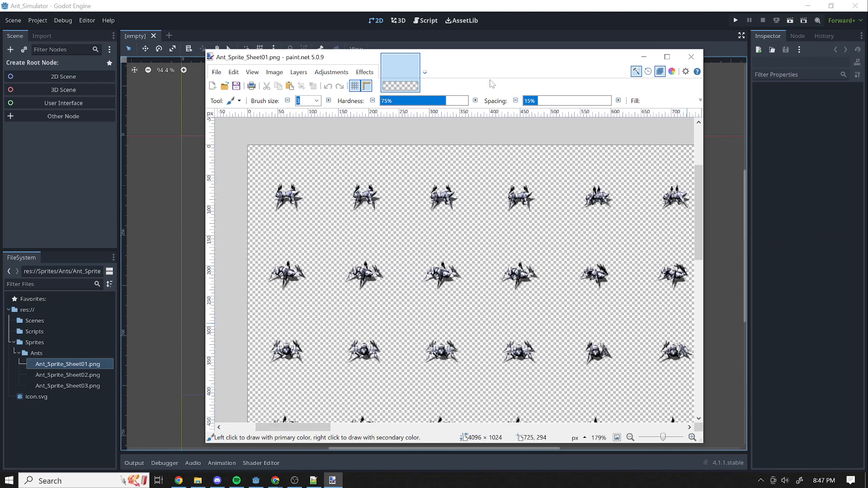
scroll(419, 216, "down", 1)
scroll(455, 229, "up", 1)
Mark the first ant frame of the sheet with a rectangular selection of about 115 × 125 pixels.
key("s")
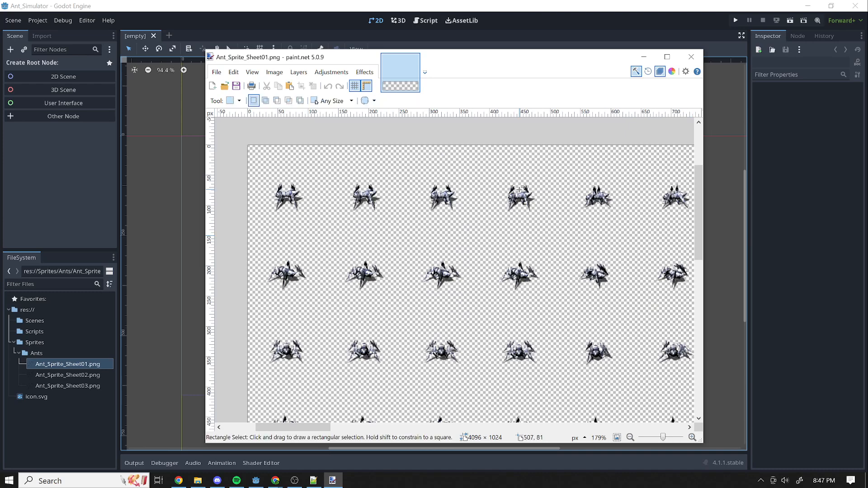
mouse_move(254, 158)
left_mouse_down()
mouse_move(294, 211)
mouse_move(332, 228)
mouse_move(326, 239)
mouse_move(323, 230)
left_mouse_up()
left_click_drag(621, 67, 412, 77)
left_click_drag(494, 134, 806, 135)
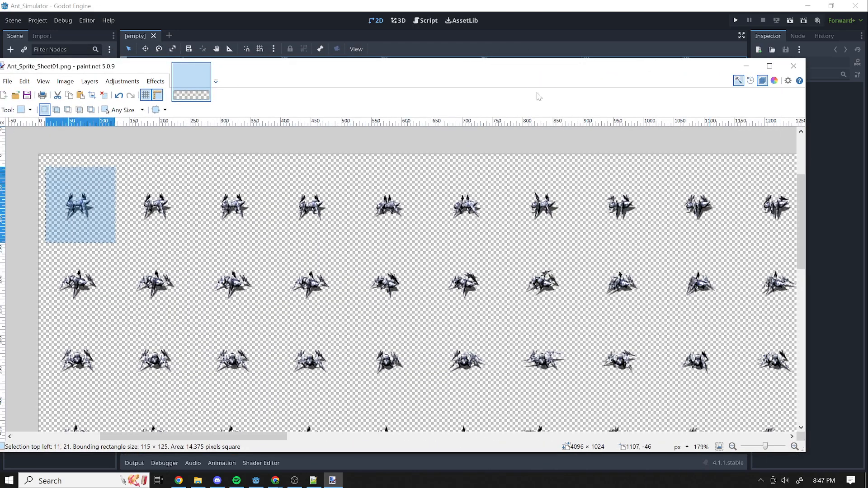
left_click_drag(456, 67, 562, 64)
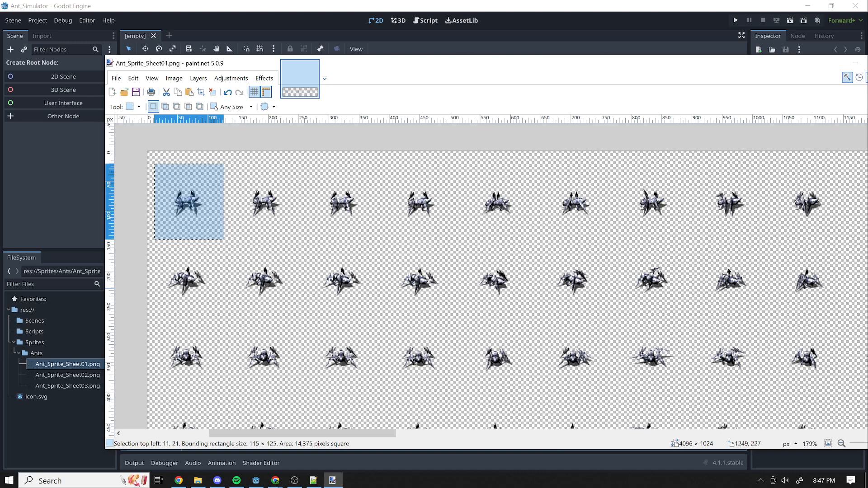
Compare the ant frames across the sheet by moving along its first row, and return to Godot.
key("m")
left_click_drag(176, 230, 248, 221)
left_click_drag(308, 246, 228, 251)
mouse_move(172, 226)
left_mouse_down()
mouse_move(392, 228)
mouse_move(144, 211)
mouse_move(228, 224)
mouse_move(414, 217)
mouse_move(174, 212)
mouse_move(420, 220)
mouse_move(242, 195)
mouse_move(181, 217)
mouse_move(417, 224)
mouse_move(210, 227)
mouse_move(405, 231)
mouse_move(583, 254)
mouse_move(487, 231)
mouse_move(595, 231)
mouse_move(476, 229)
mouse_move(864, 227)
mouse_move(737, 208)
mouse_move(472, 217)
mouse_move(818, 229)
left_mouse_up()
mouse_move(614, 64)
left_mouse_down()
mouse_move(712, 64)
mouse_move(867, 87)
mouse_move(867, 72)
left_mouse_up()
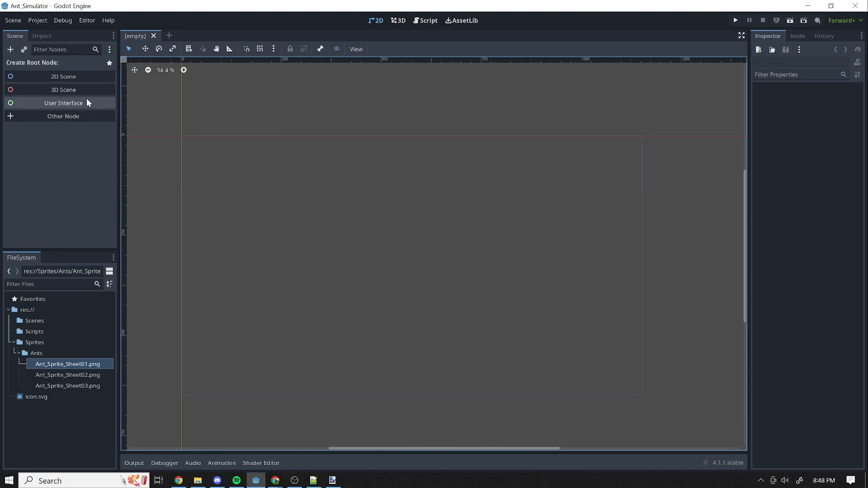
Create a 2D scene root node and rename it Ant_Farm.
left_click(48, 80)
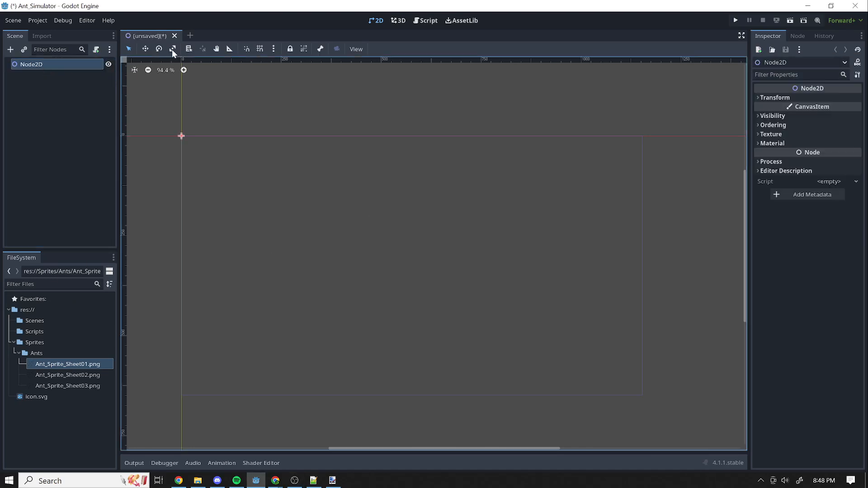
double_click(39, 64)
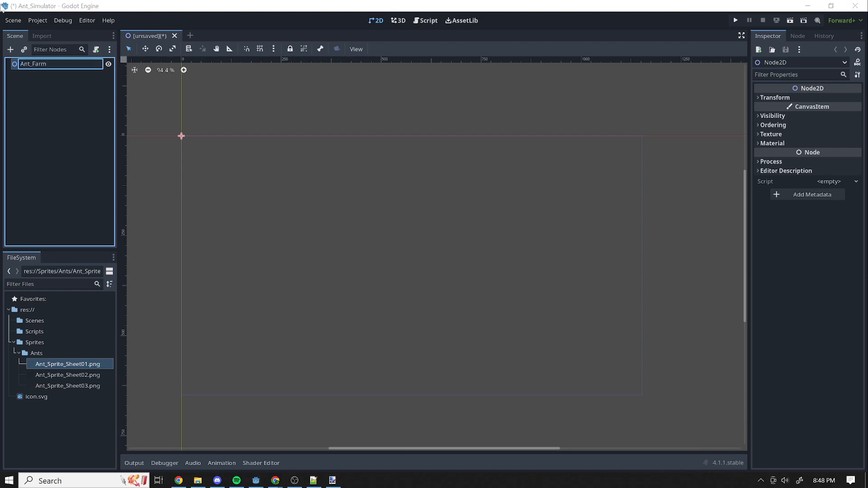
type("Ant_Farm")
key("Return")
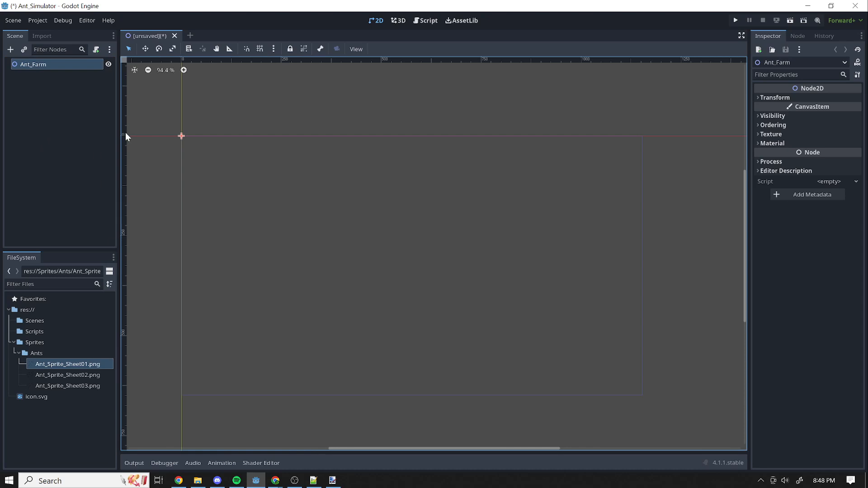
Save the scene as ant_farm.tscn in the Scenes folder.
key("ctrl+s")
double_click(300, 140)
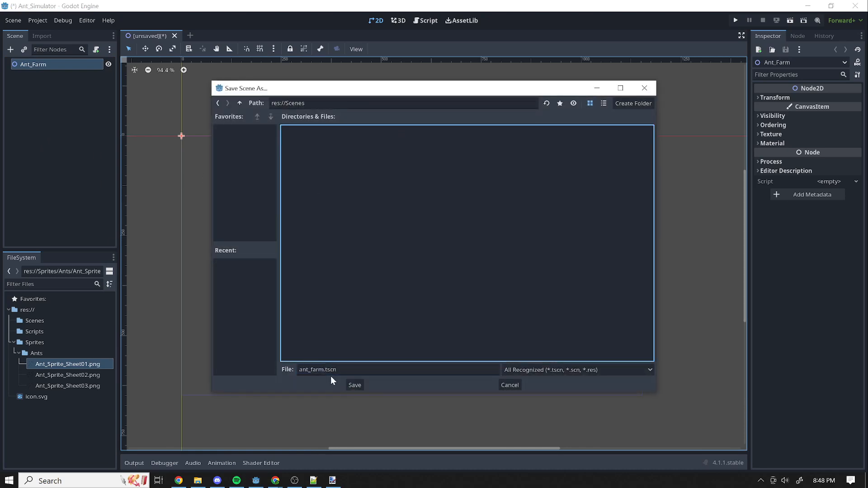
left_click(354, 385)
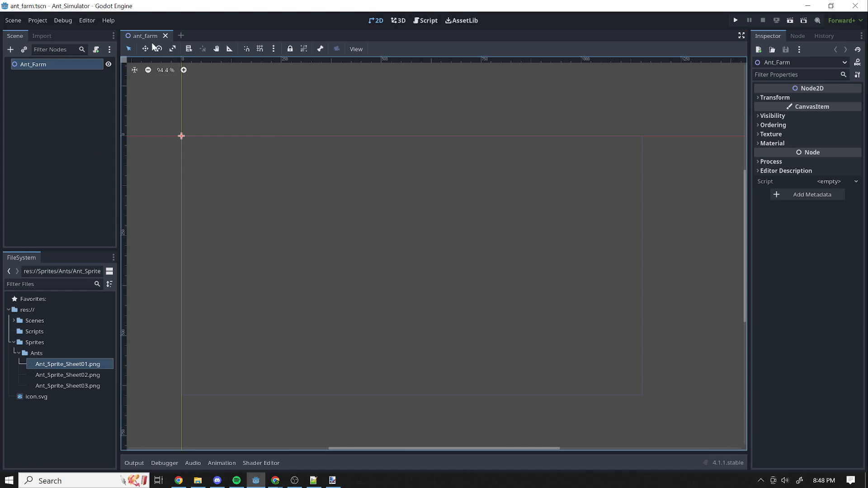
Start a second scene with a CharacterBody2D root node and rename the node Ant.
left_click(183, 35)
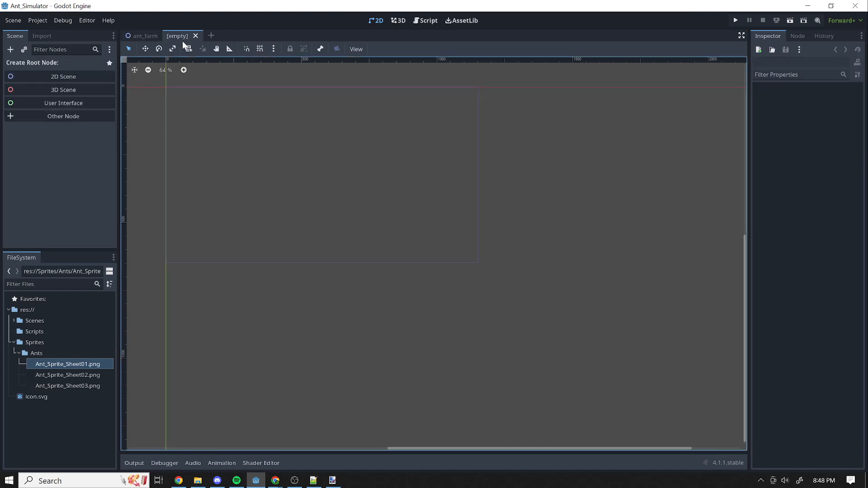
left_click(61, 117)
type("charac")
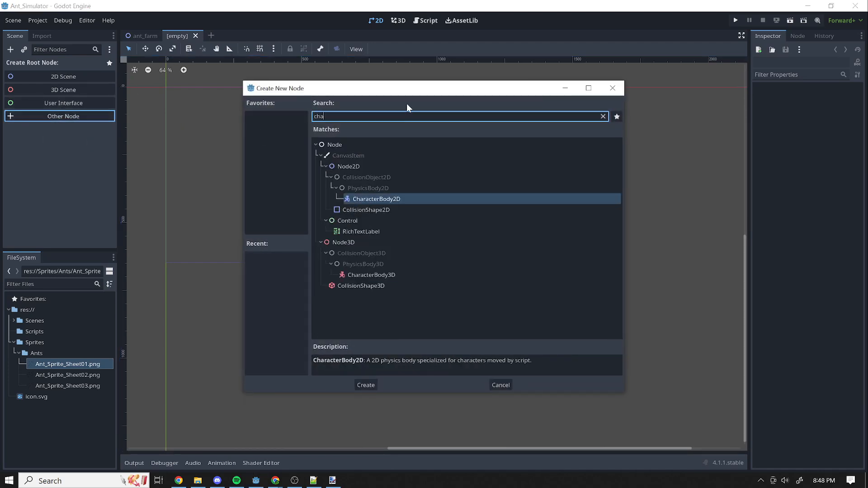
left_click(365, 384)
double_click(65, 66)
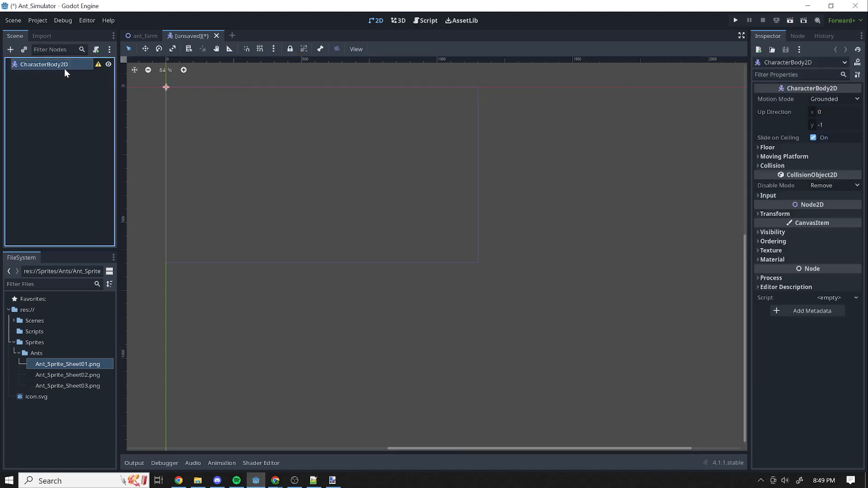
type("Ant")
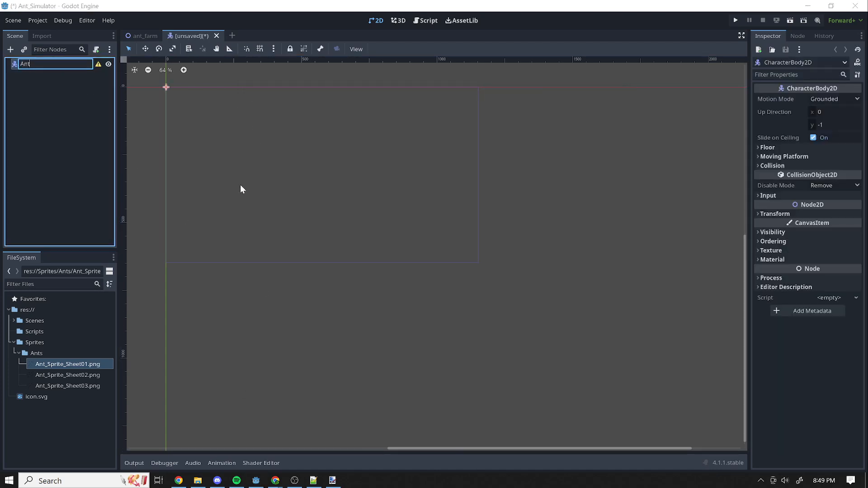
key("Return")
left_click_drag(425, 448, 282, 448)
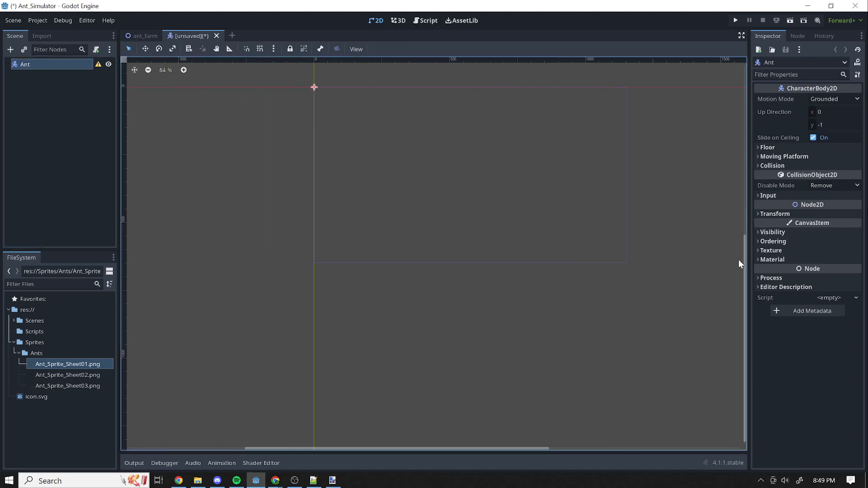
left_click_drag(743, 269, 746, 142)
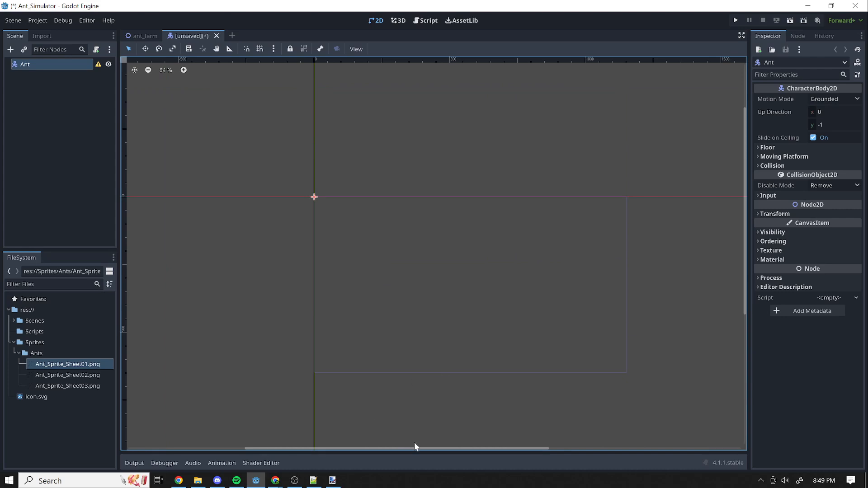
left_click_drag(414, 444, 354, 329)
scroll(362, 231, "up", 1)
scroll(363, 143, "up", 4)
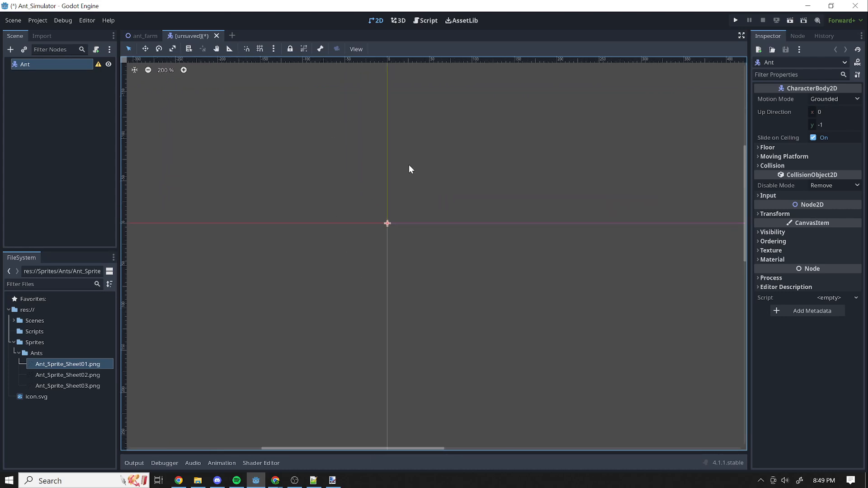
scroll(346, 232, "down", 5)
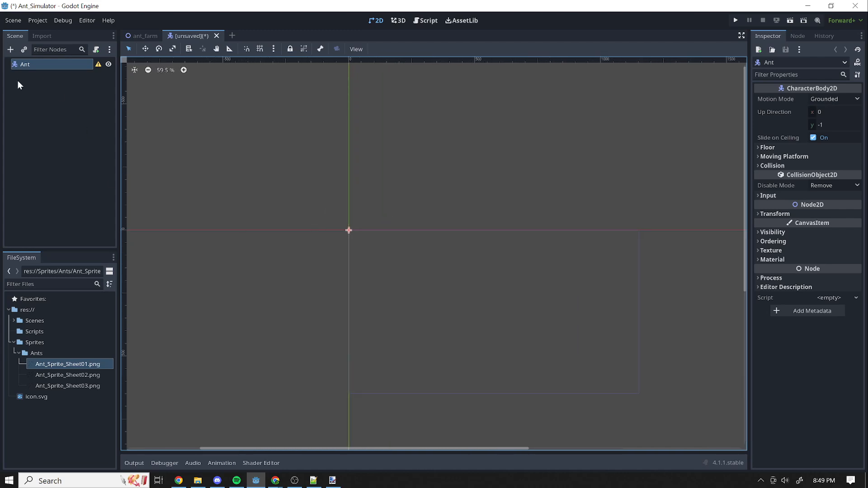
Add a Sprite2D child under the Ant node and rename it Skin.
left_click(25, 94)
left_click(27, 67)
left_click(10, 49)
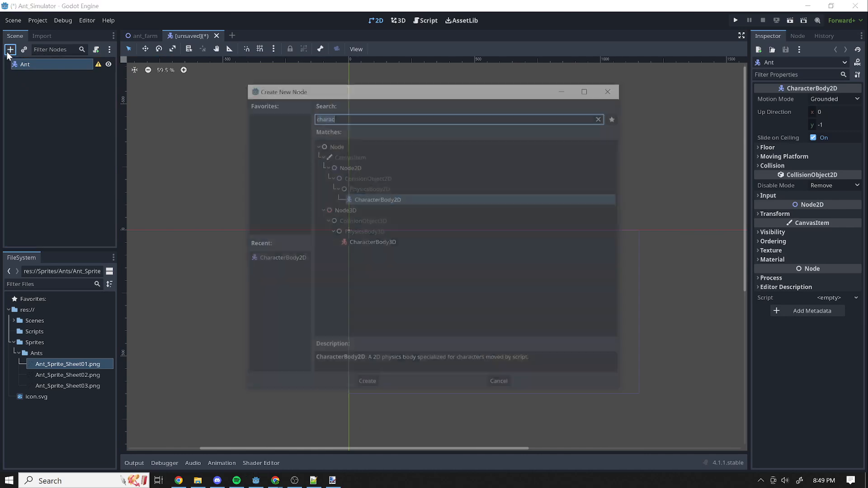
type("spr")
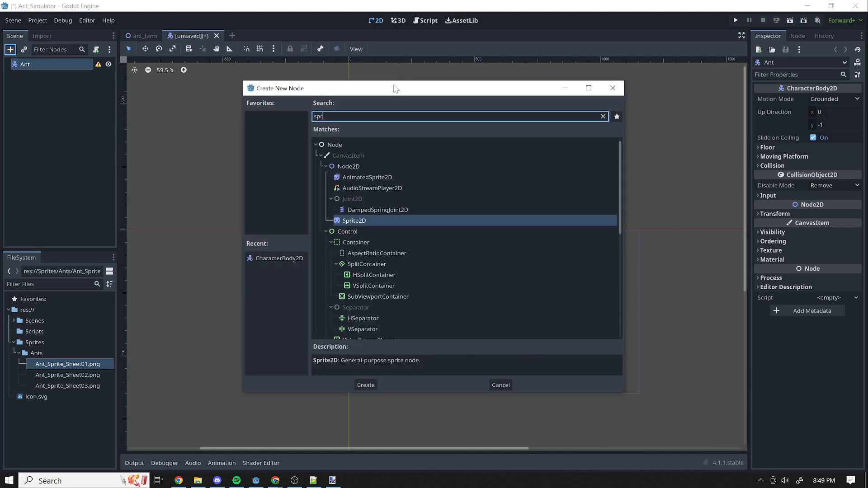
left_click(365, 385)
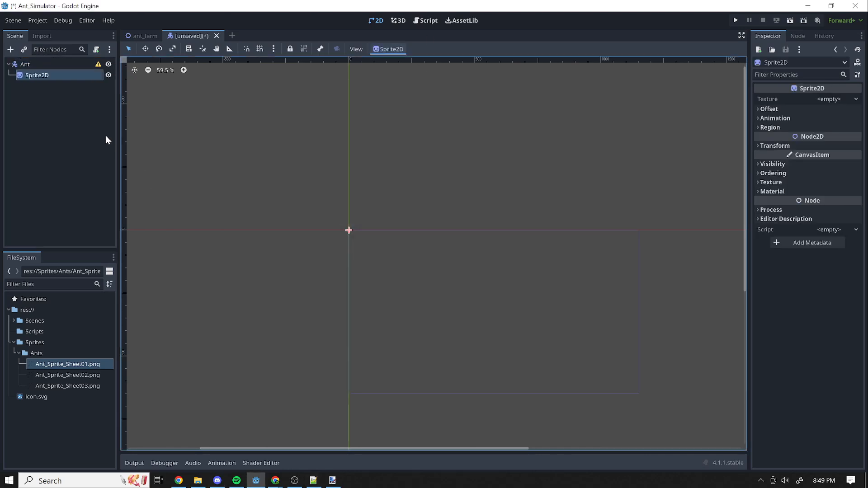
double_click(33, 77)
type("Skin")
key("Return")
Add a CollisionShape2D child under the Ant node.
left_click(24, 64)
left_click(10, 50)
type("col")
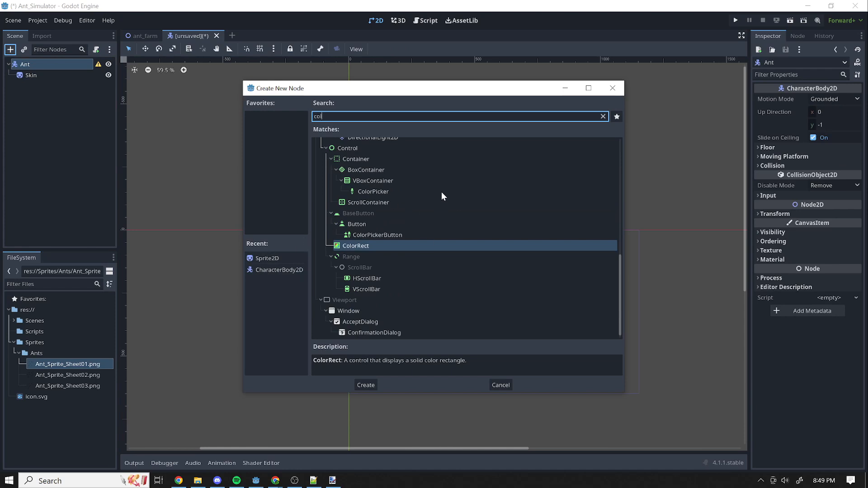
type("l")
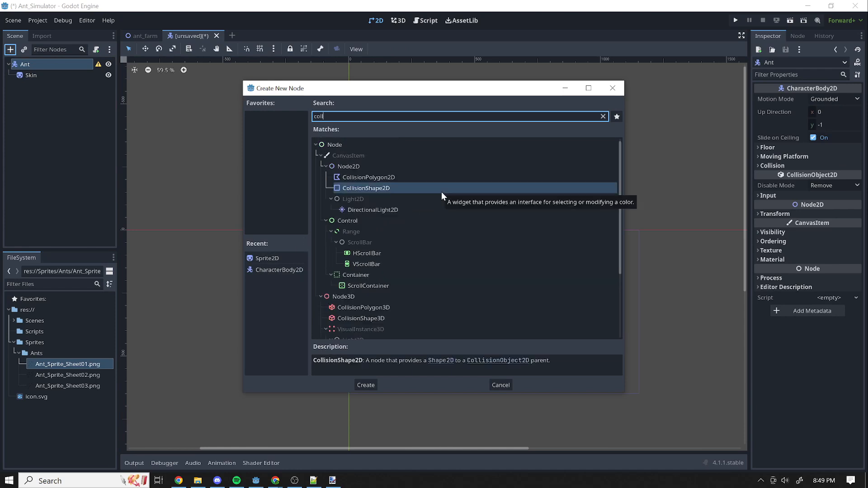
left_click(365, 385)
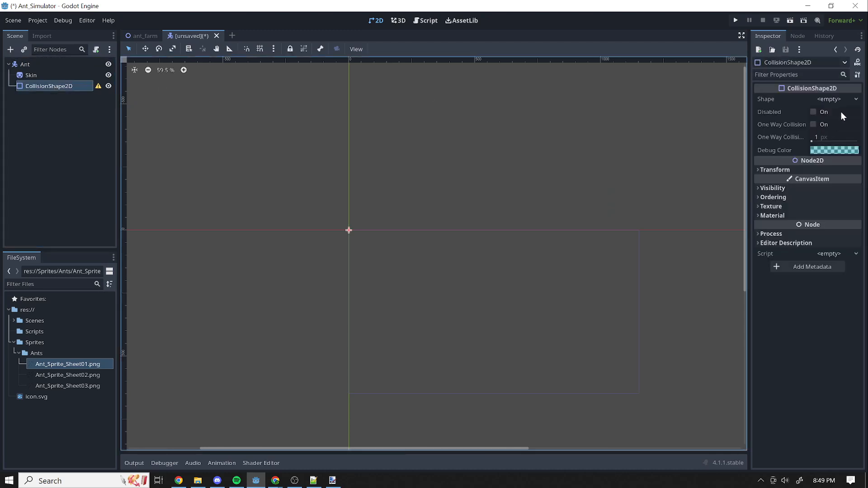
Give the CollisionShape2D a new CircleShape2D shape and hide the node in the viewport.
left_click(833, 99)
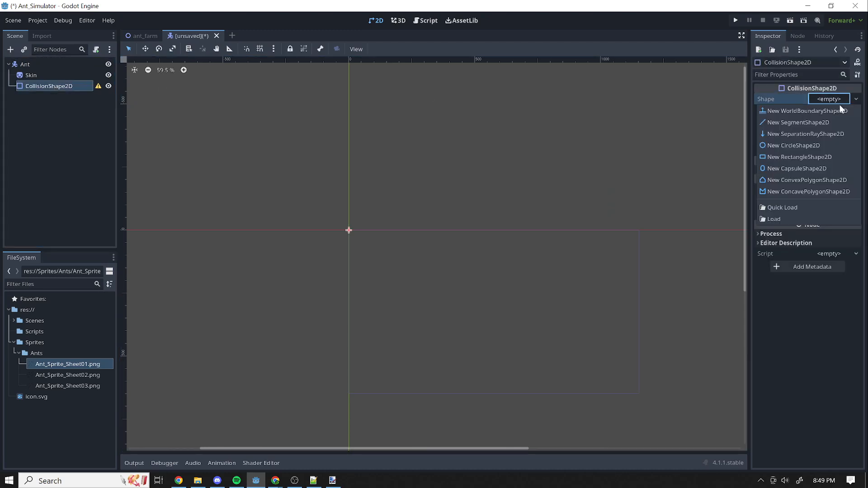
left_click(799, 146)
left_click(93, 91)
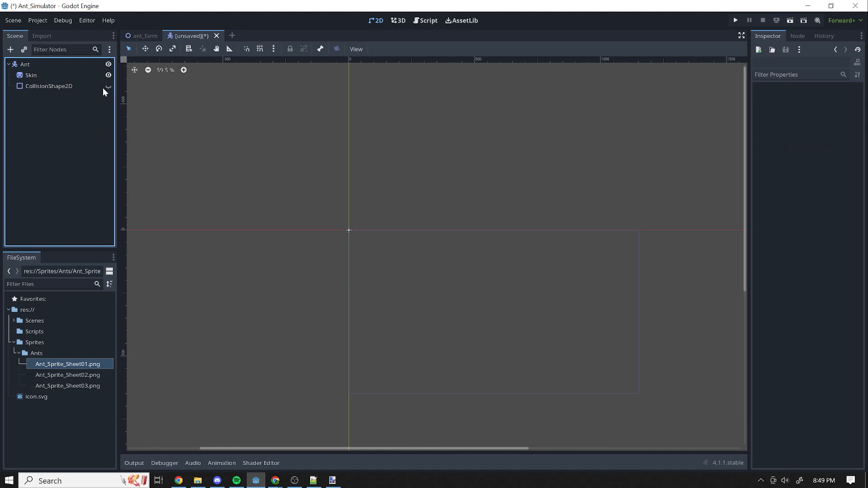
Add an AnimationPlayer child under the Ant node.
left_click(23, 64)
key("ctrl+a")
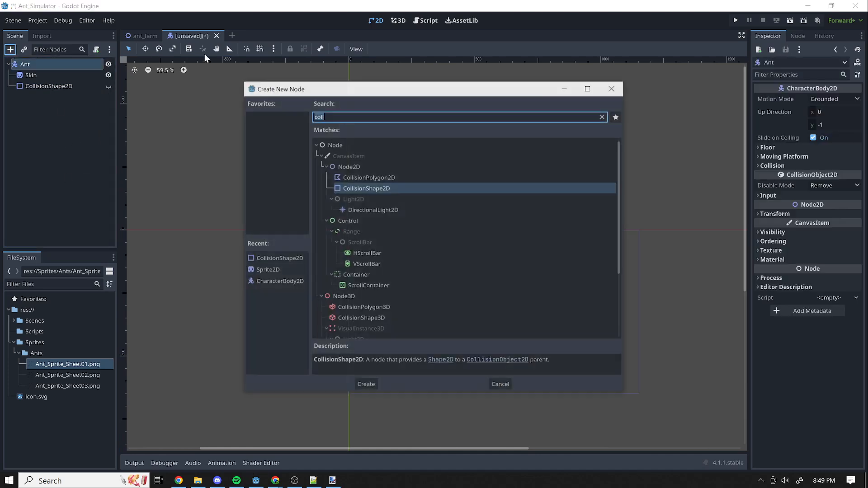
type("Ani")
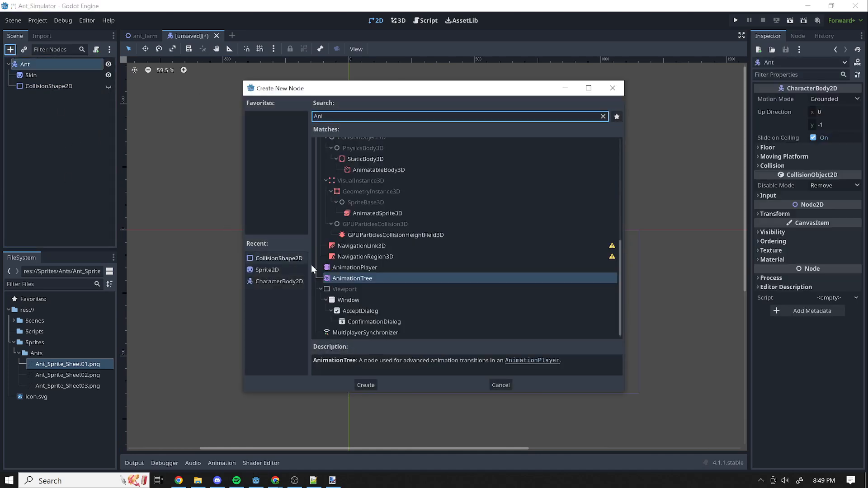
left_click(362, 267)
left_click(366, 385)
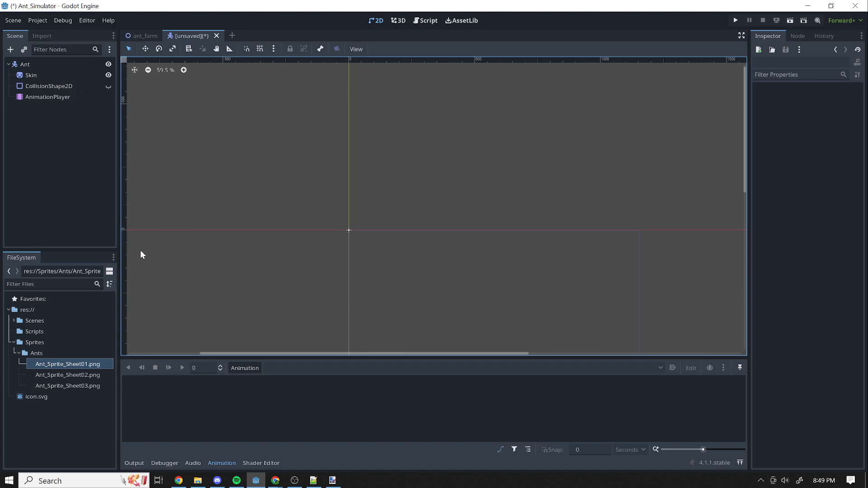
Give the Skin sprite icon.svg as a trial texture and replace it with Ant_Sprite_Sheet01.png.
left_click(39, 85)
left_click(23, 64)
left_click(31, 75)
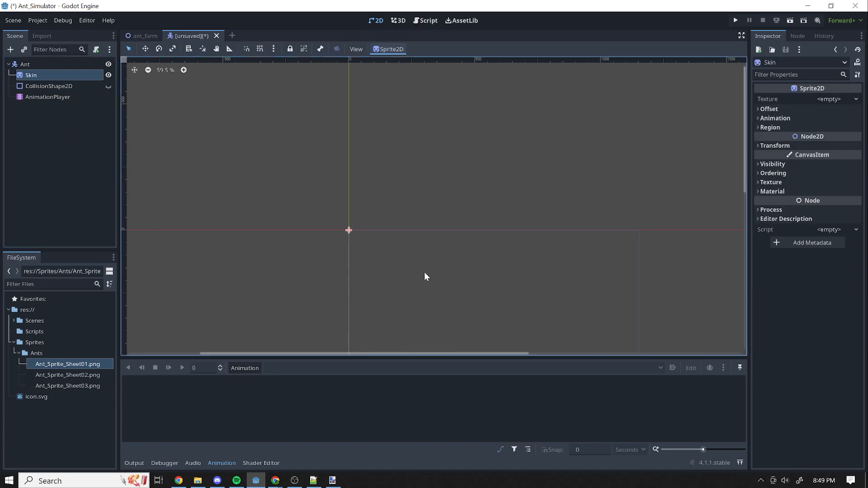
left_click_drag(402, 223, 828, 107)
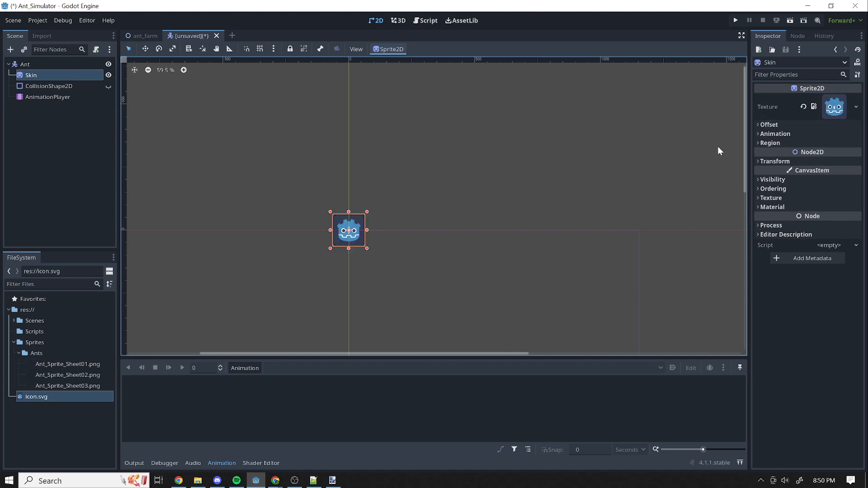
left_click_drag(68, 364, 821, 108)
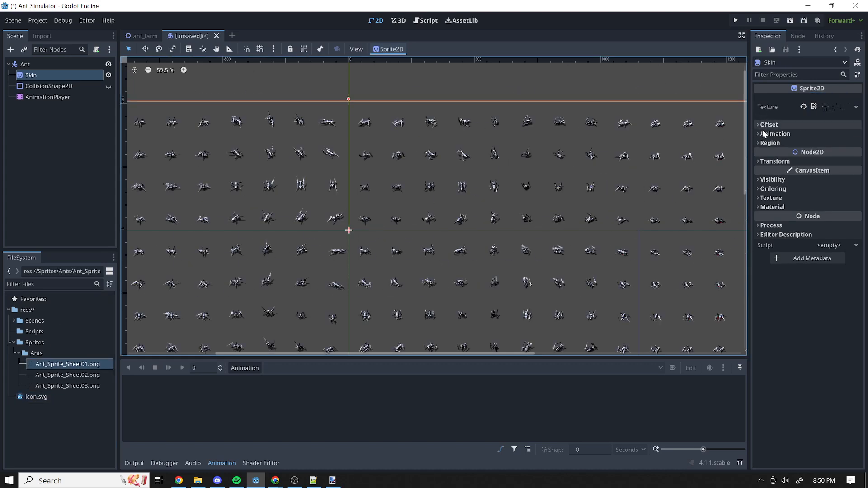
scroll(384, 219, "down", 5)
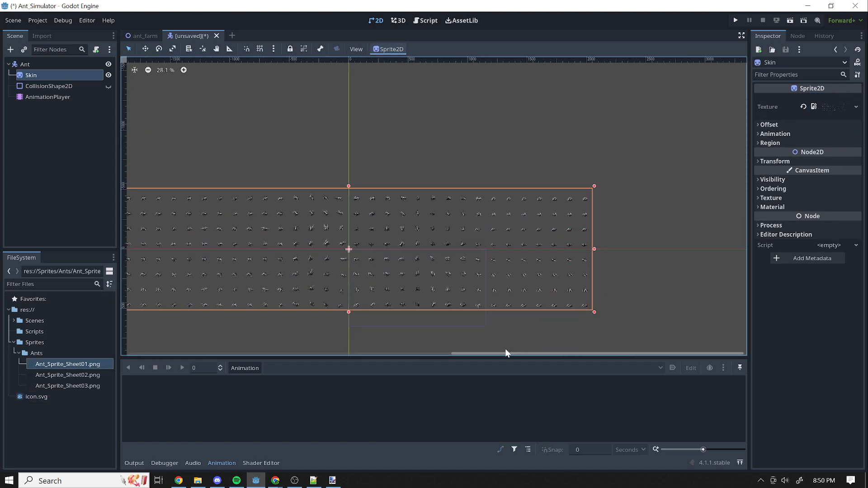
left_click_drag(498, 352, 359, 351)
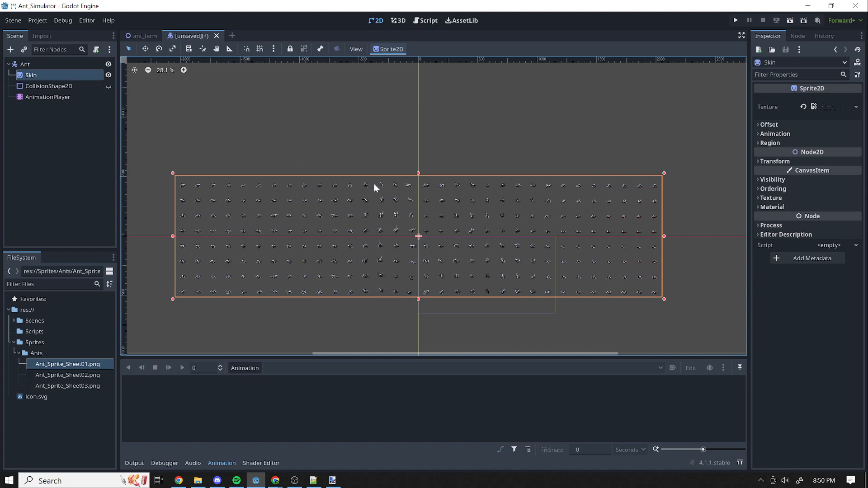
scroll(389, 236, "up", 4)
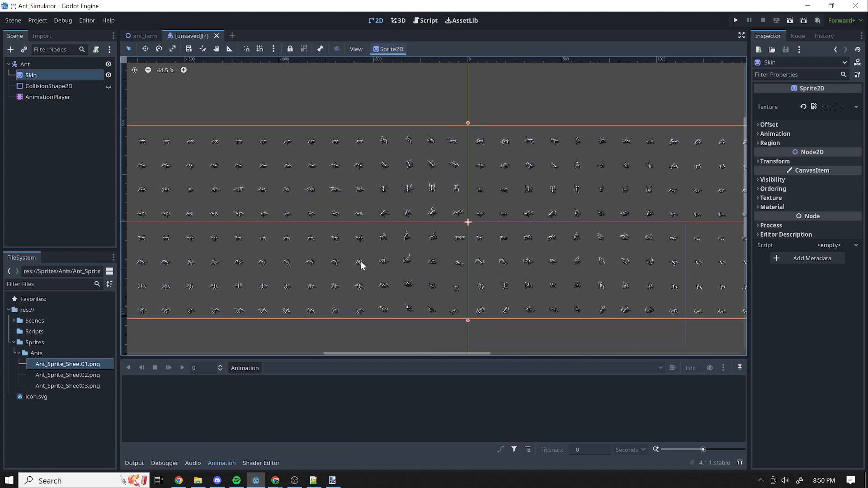
scroll(434, 255, "down", 3)
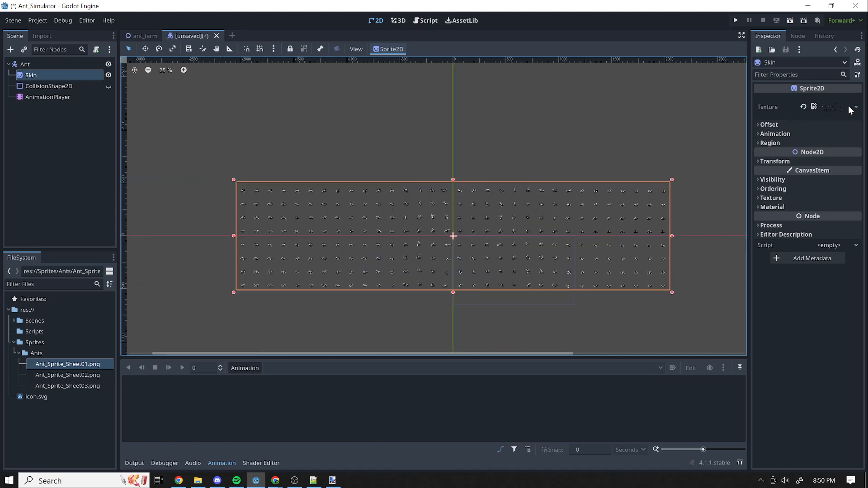
Set the Skin sprite's horizontal frame count (Hframes) to 32.
left_click(757, 135)
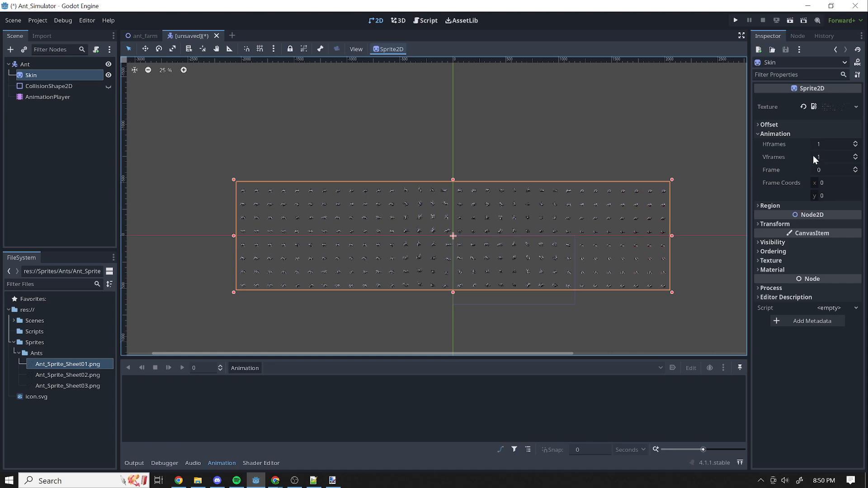
left_click(830, 144)
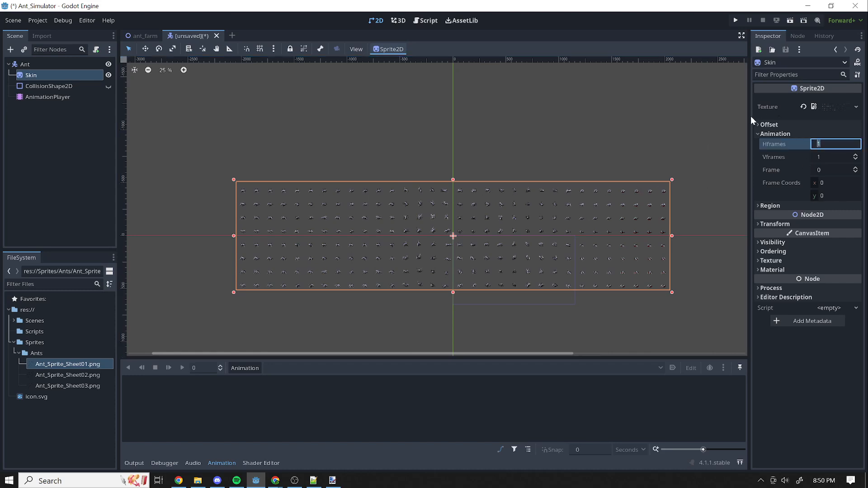
left_click(818, 154)
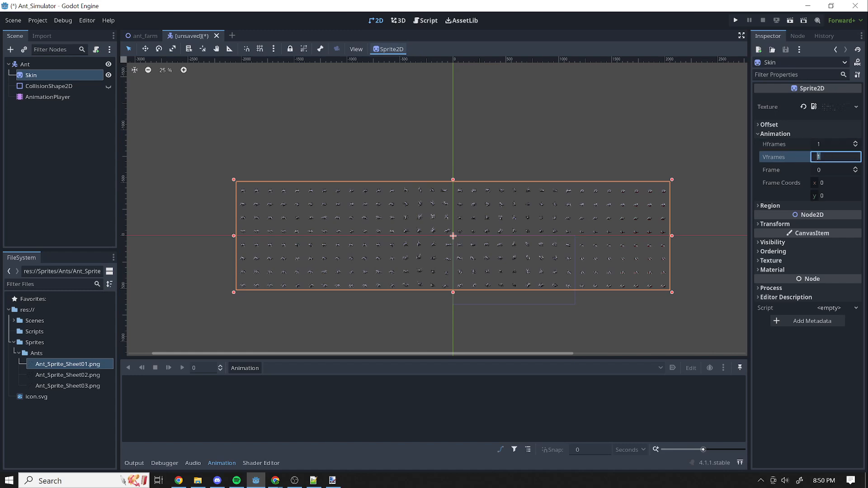
left_click(856, 142)
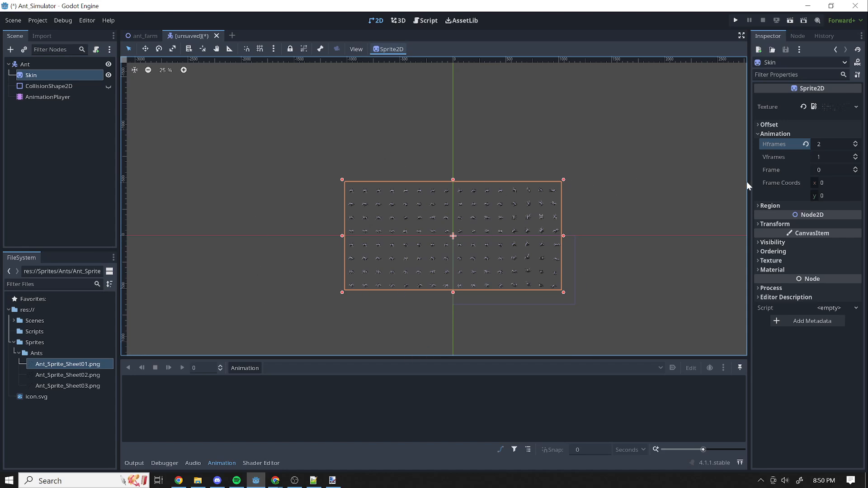
left_click(856, 142)
left_click(855, 142)
left_click(856, 143)
left_click(856, 142)
left_click(855, 143)
left_click(836, 144)
type("32")
key("Return")
scroll(411, 200, "up", 1)
scroll(488, 132, "up", 2)
Set the Skin sprite's vertical frame count (Vframes) to 8.
left_click(828, 157)
type("8")
key("Return")
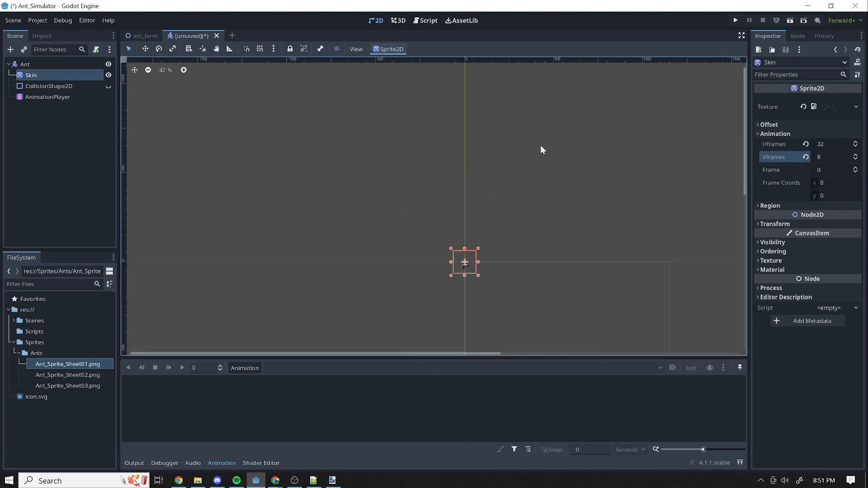
scroll(462, 278, "up", 10)
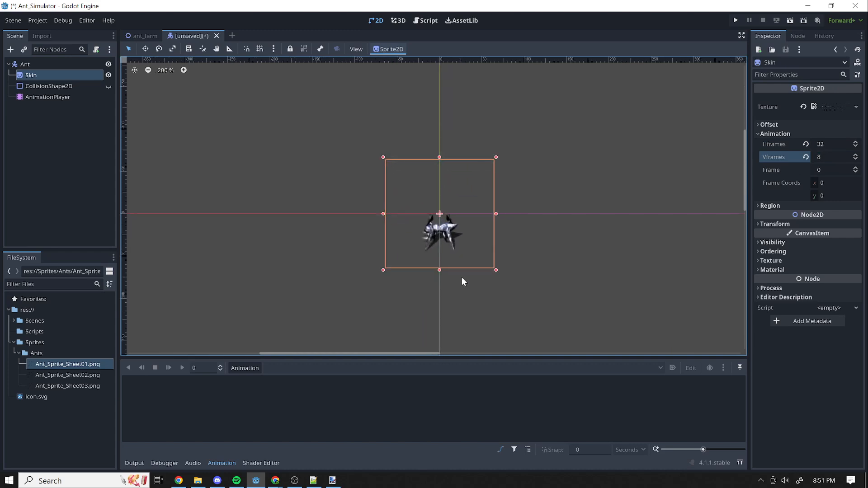
scroll(442, 186, "down", 1)
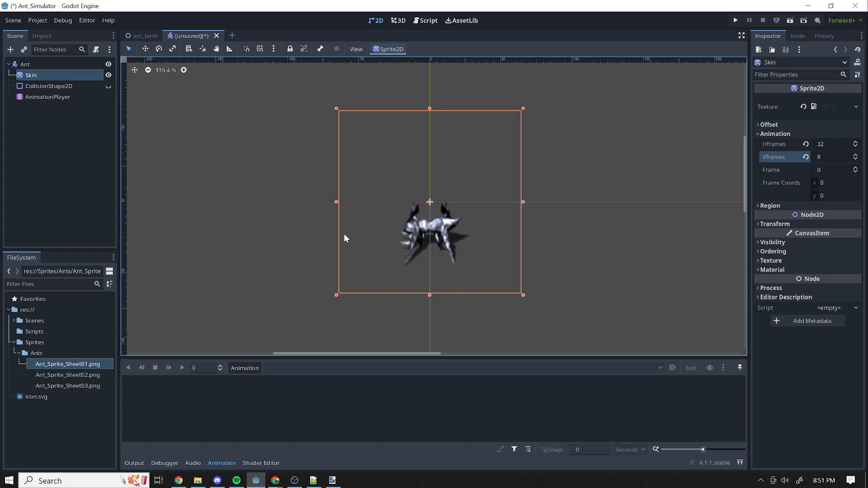
Set the project's default canvas texture filter to Nearest, comparing it with another filter option on the ant sprite.
left_click(38, 20)
left_click(51, 34)
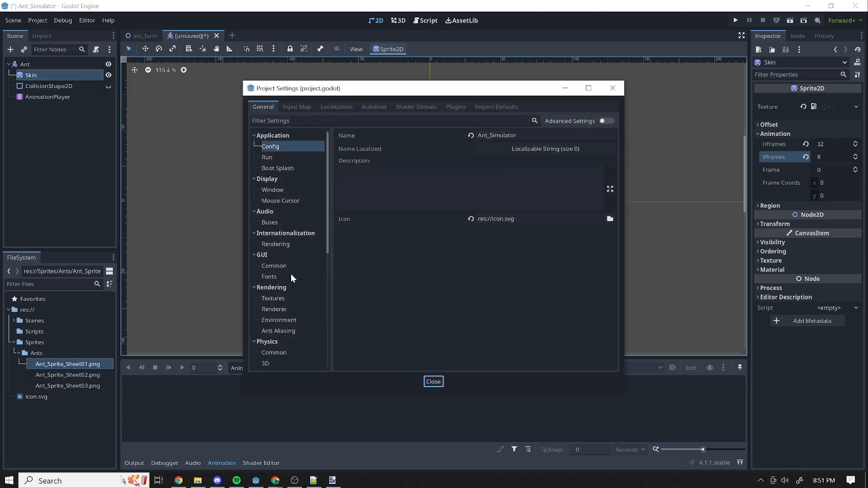
left_click(271, 190)
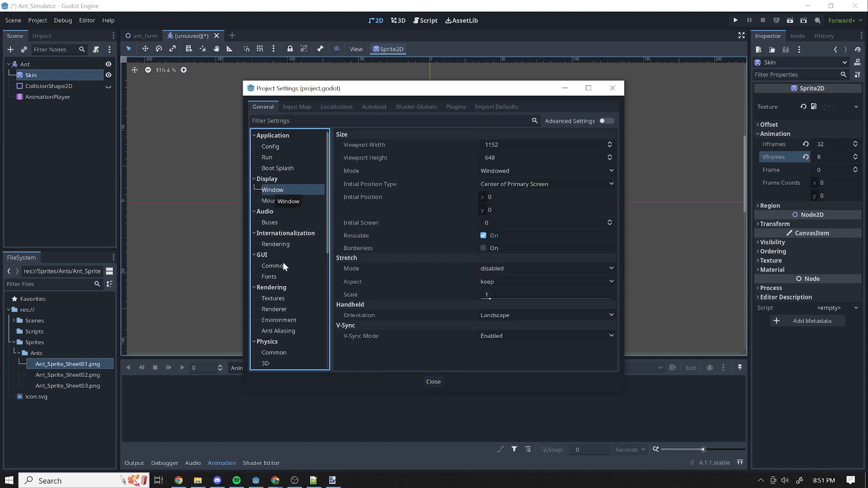
left_click(279, 300)
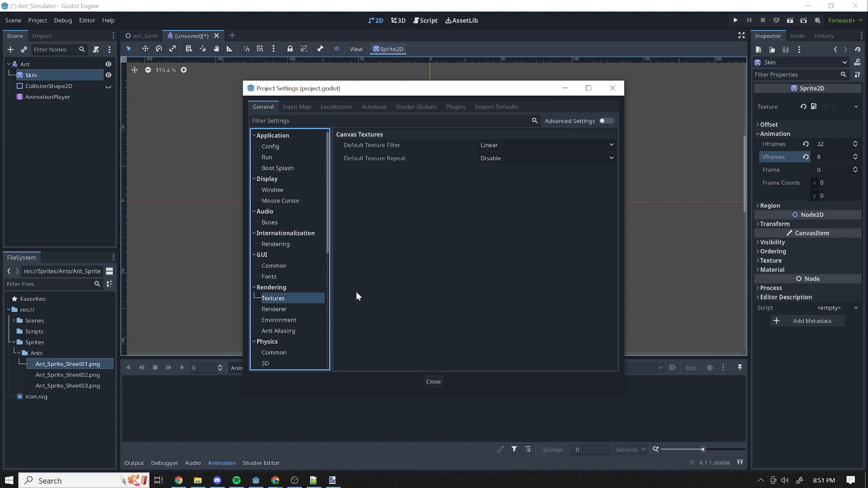
left_click(493, 145)
left_click(497, 159)
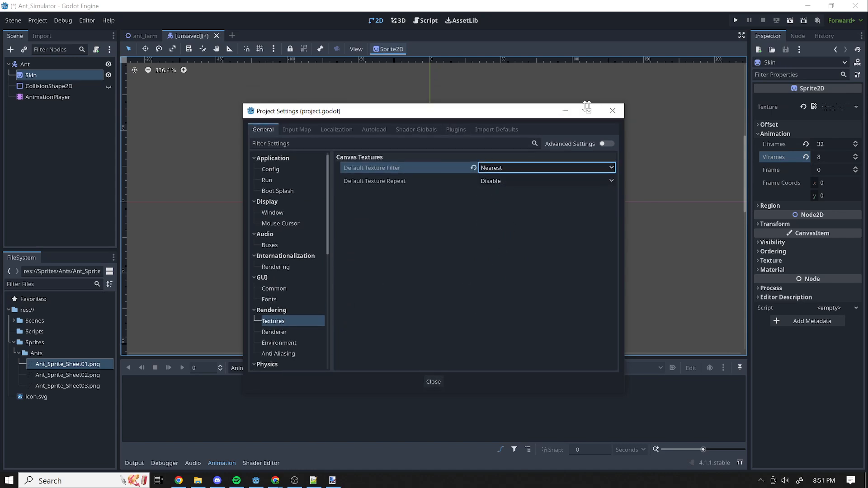
left_click_drag(499, 94, 248, 125)
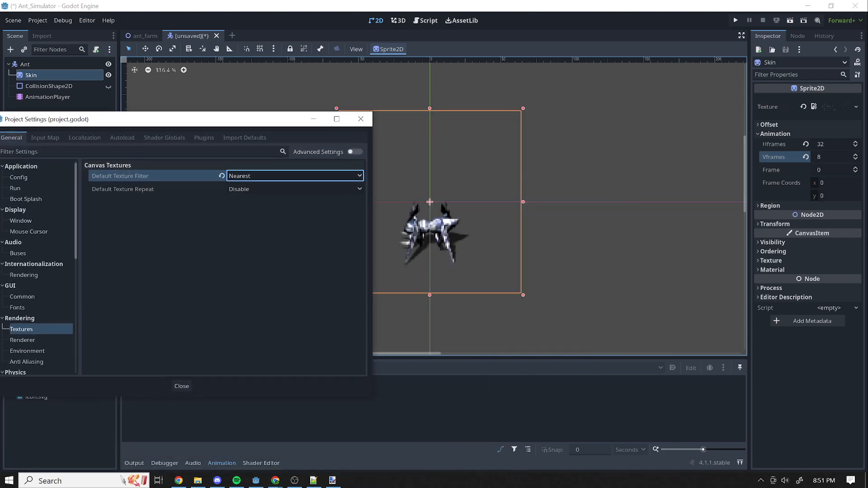
left_click(253, 176)
left_click(253, 198)
left_click(273, 176)
left_click(250, 187)
left_click(181, 386)
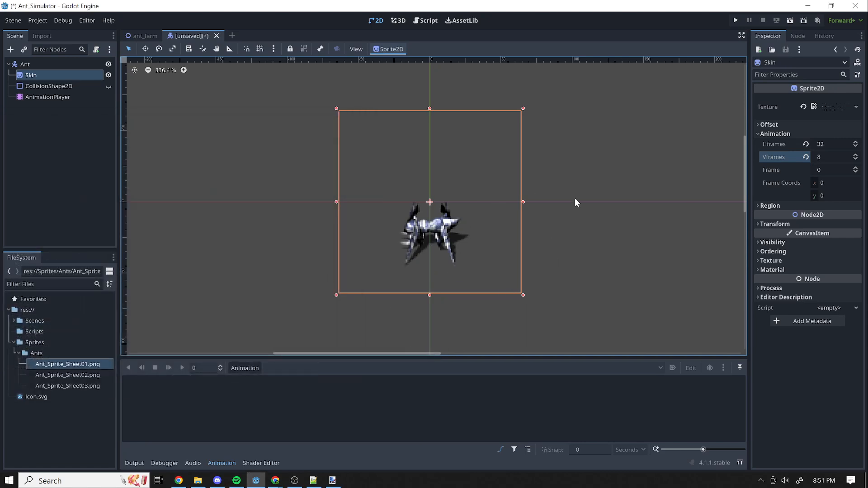
Bring the sprite sheet forward in paint.net and move the selection box to the second ant in the first row.
mouse_move(867, 93)
left_mouse_down()
mouse_move(431, 84)
mouse_move(197, 60)
left_mouse_up()
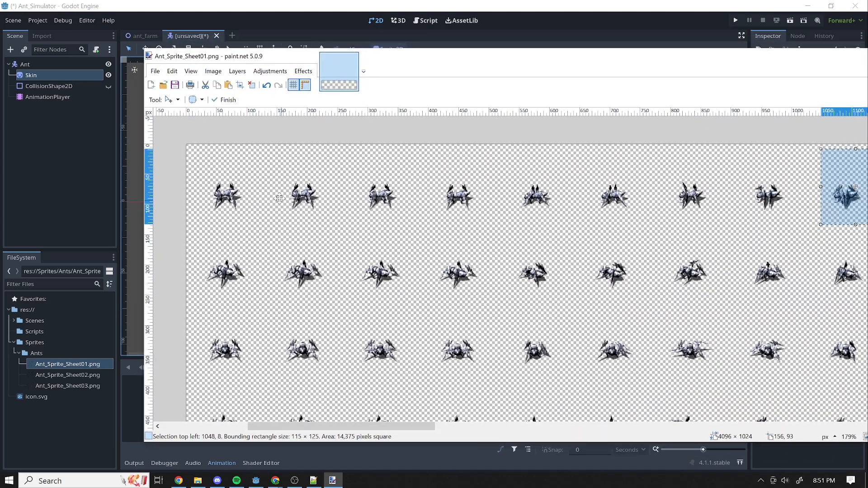
mouse_move(854, 206)
left_mouse_down()
mouse_move(227, 216)
mouse_move(249, 207)
mouse_move(240, 213)
mouse_move(612, 219)
mouse_move(285, 219)
mouse_move(726, 216)
mouse_move(291, 221)
left_mouse_up()
mouse_move(433, 56)
left_mouse_down()
mouse_move(459, 69)
mouse_move(867, 84)
left_mouse_up()
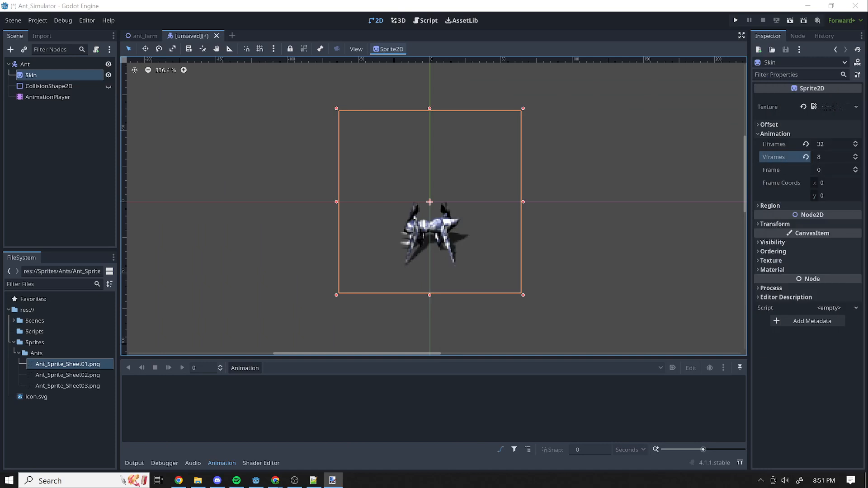
Preview the Skin sprite's poses by advancing its animation frame one by one up to 45.
left_click(835, 170)
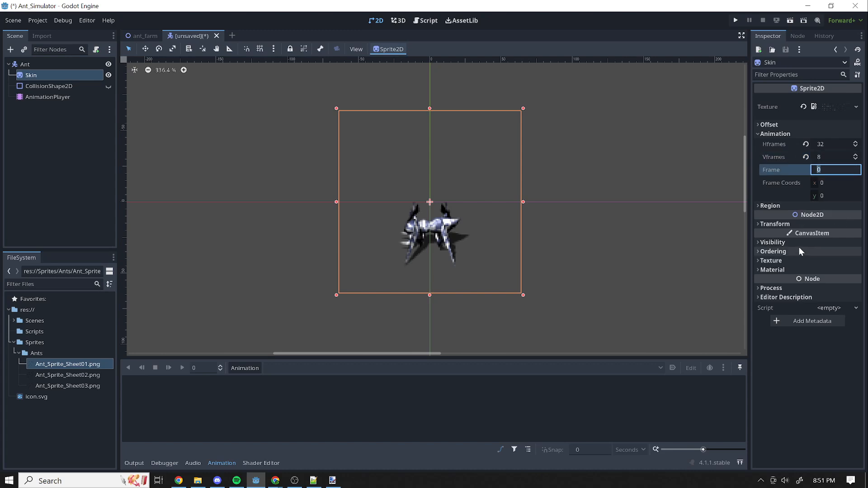
key("Up")
key("Down")
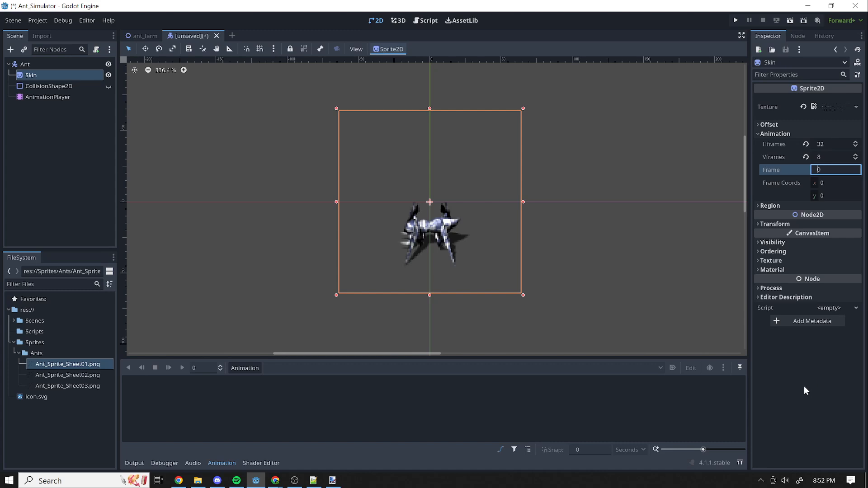
left_click(834, 157)
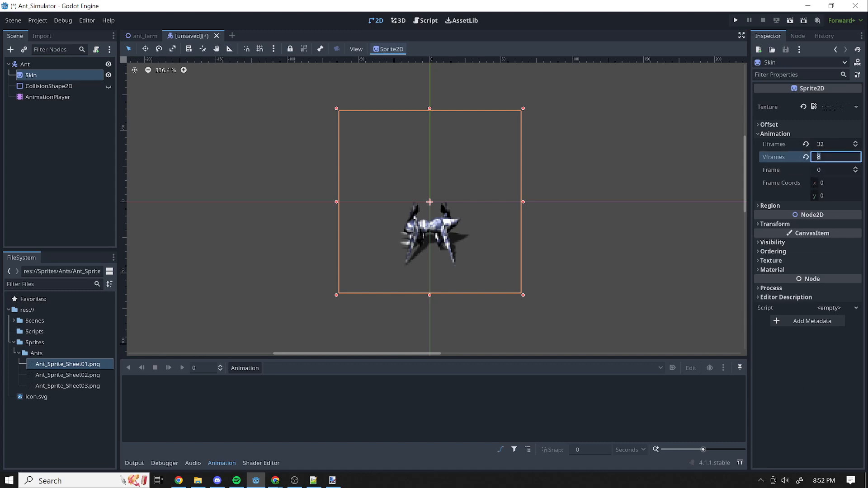
left_click(856, 167)
left_click(856, 168)
left_click(856, 168)
left_click(856, 168)
left_click(856, 168)
left_click(855, 168)
left_click(856, 169)
left_click(856, 168)
left_click(856, 168)
left_click(856, 168)
left_click(856, 168)
left_click(856, 168)
left_click(856, 169)
left_click(856, 168)
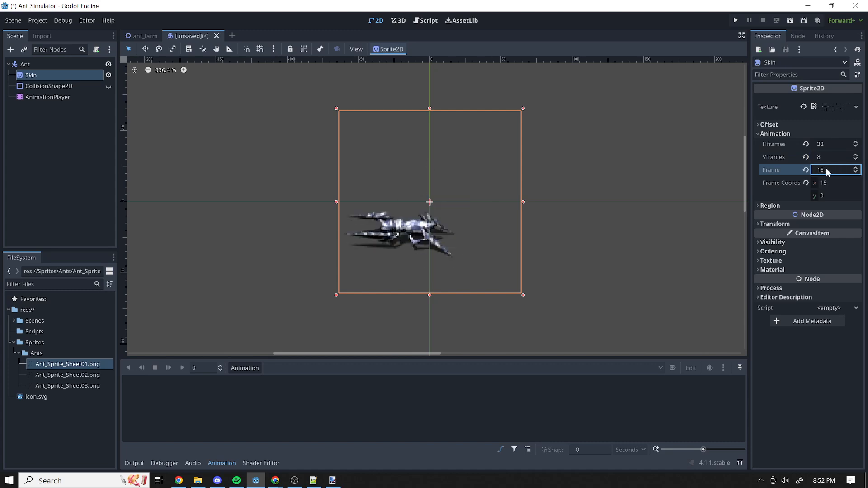
left_click(856, 168)
left_click(856, 168)
left_click(856, 168)
left_click(855, 168)
left_click(856, 169)
left_click(856, 168)
left_click(856, 168)
left_click(855, 168)
left_click(855, 168)
left_click(856, 168)
left_click(856, 168)
left_click(856, 168)
left_click(856, 168)
left_click(855, 169)
left_click(855, 168)
left_click(856, 168)
Switch to paint.net and compare the selection box with the ant poses along the sprite sheet's first row.
left_click(332, 480)
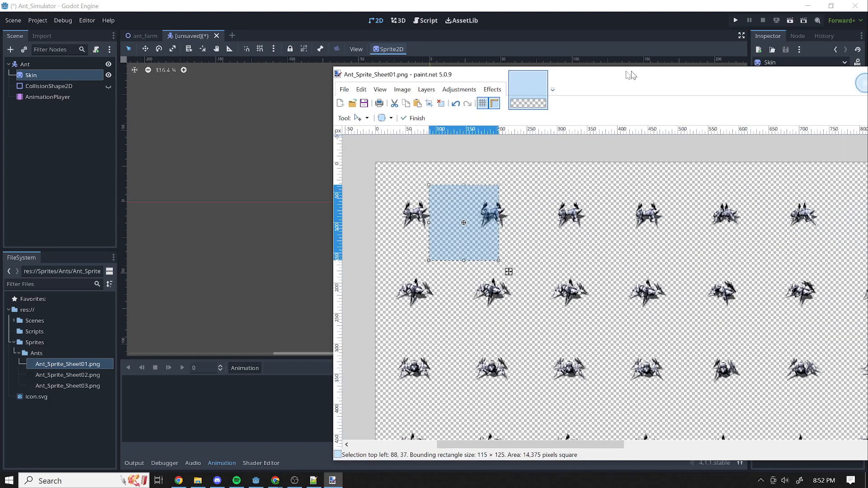
mouse_move(236, 231)
left_mouse_down()
mouse_move(456, 210)
mouse_move(421, 226)
mouse_move(194, 224)
mouse_move(675, 223)
mouse_move(581, 317)
mouse_move(590, 242)
mouse_move(566, 238)
left_mouse_up()
left_click_drag(583, 70, 591, 73)
key("alt+Tab")
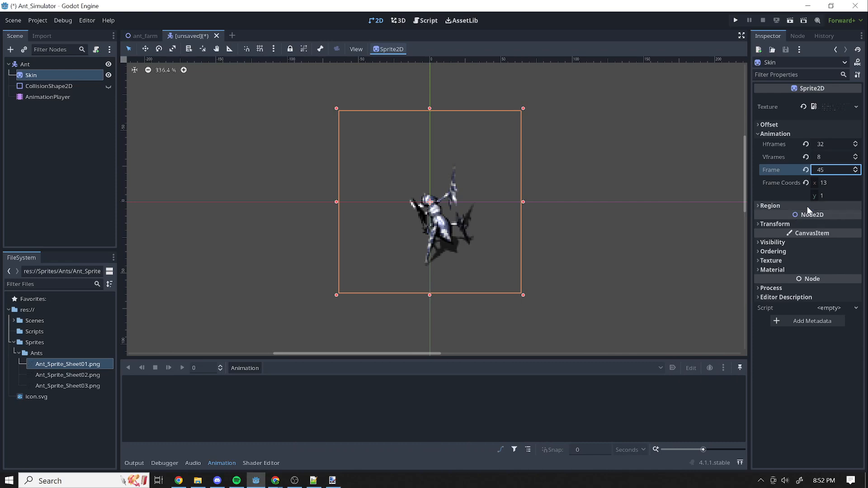
Step the Skin sprite's animation frame back down to 0.
left_click(401, 281)
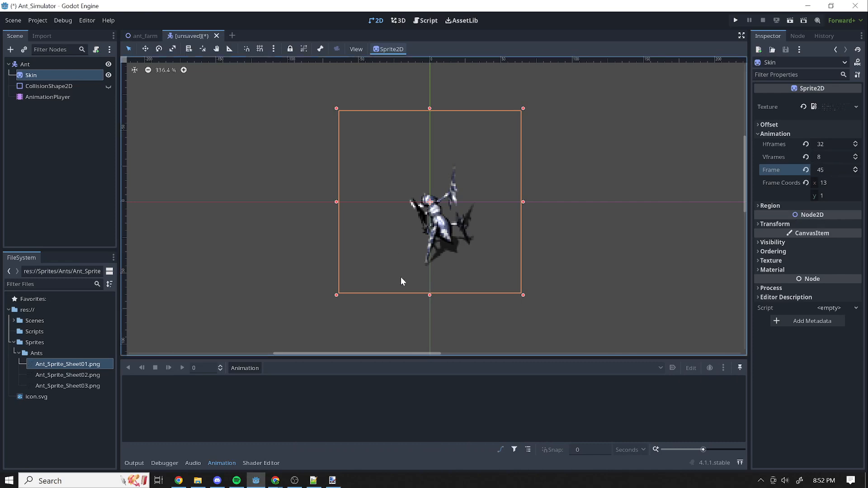
left_click(856, 172)
left_click(856, 172)
left_click(855, 172)
left_click(855, 173)
left_click(854, 174)
left_click(854, 173)
double_click(854, 173)
double_click(854, 173)
double_click(854, 173)
double_click(854, 173)
double_click(855, 173)
double_click(855, 173)
double_click(855, 173)
double_click(855, 173)
double_click(855, 174)
double_click(855, 174)
double_click(855, 174)
double_click(855, 173)
double_click(855, 174)
double_click(855, 174)
double_click(854, 173)
double_click(855, 173)
double_click(855, 174)
double_click(855, 174)
double_click(855, 173)
double_click(854, 173)
Select the AnimationPlayer node and enlarge the animation editor, keeping the ant sprite in view above it.
left_click(51, 96)
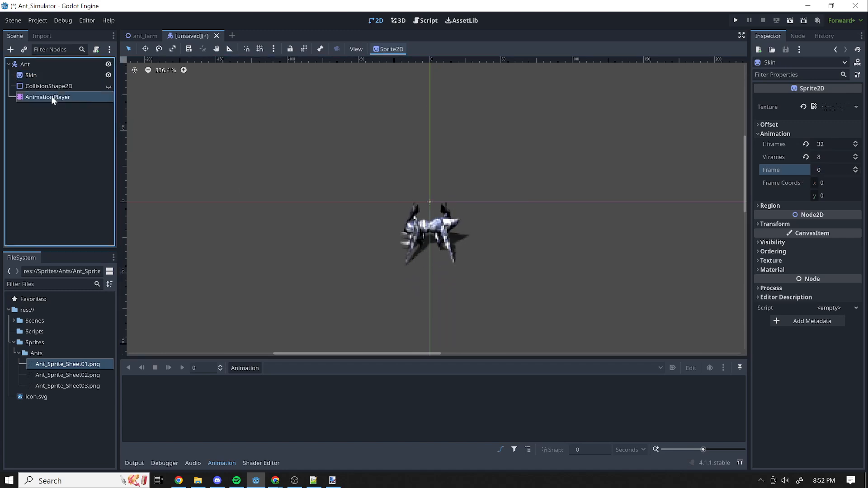
left_click(250, 367)
left_click(376, 369)
left_click_drag(486, 359, 506, 300)
left_click_drag(747, 152, 749, 159)
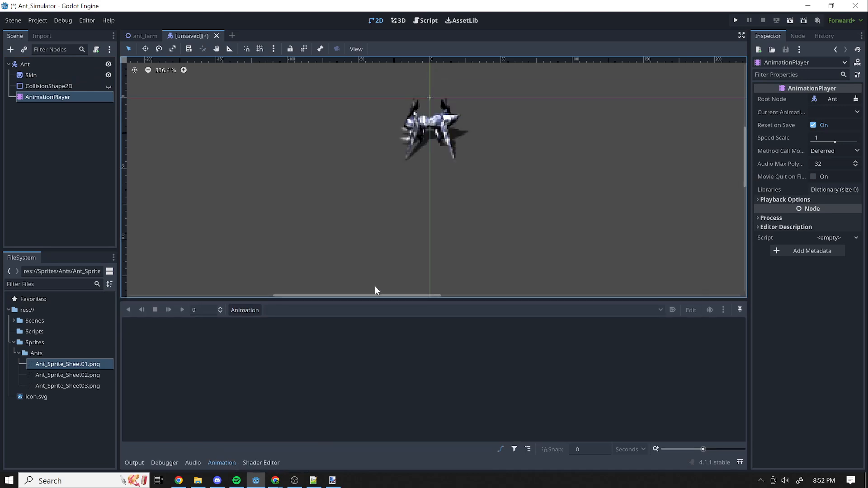
mouse_move(356, 296)
left_mouse_down()
mouse_move(370, 294)
mouse_move(359, 290)
left_mouse_up()
left_click(743, 166)
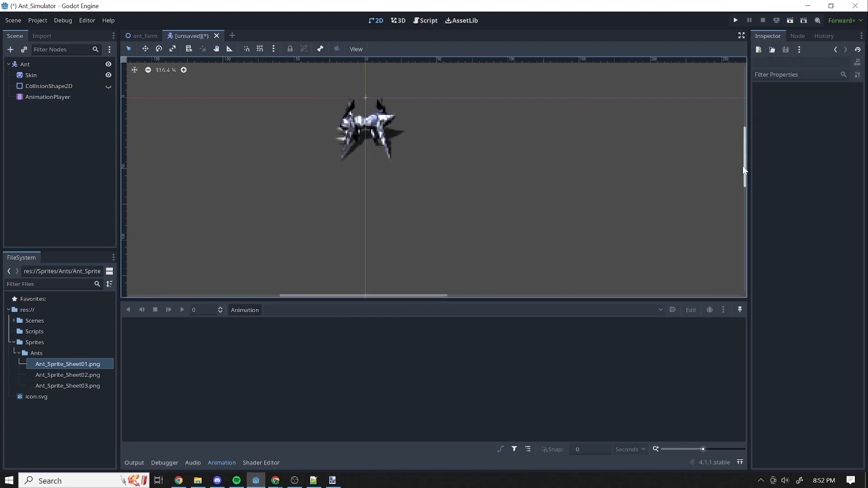
left_click_drag(746, 169, 745, 167)
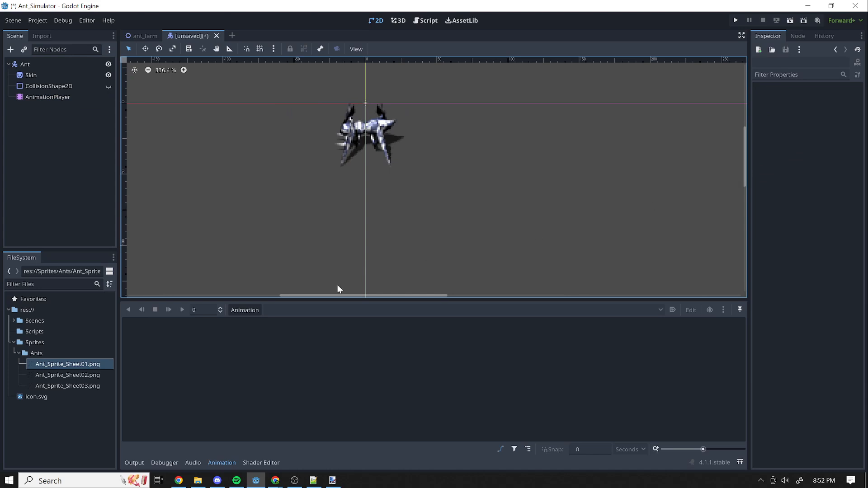
Create a new animation named Walk_LR in the AnimationPlayer.
left_click(253, 309)
left_click(249, 321)
type("Walk_LR")
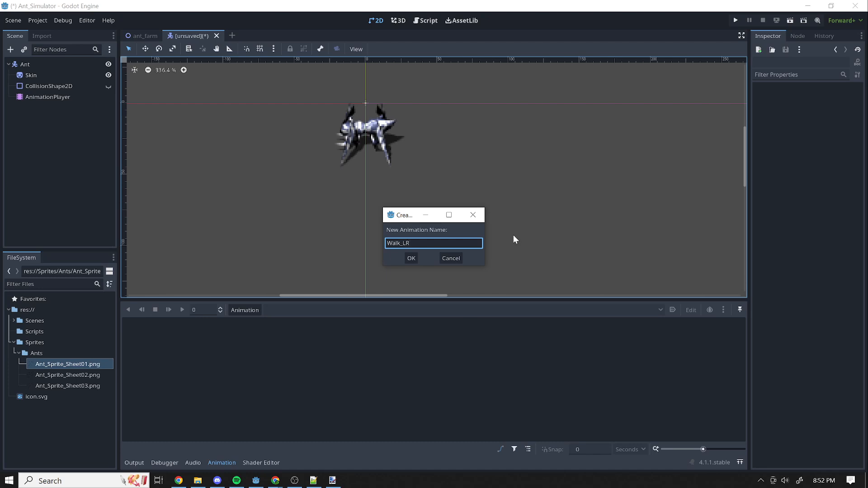
left_click(411, 258)
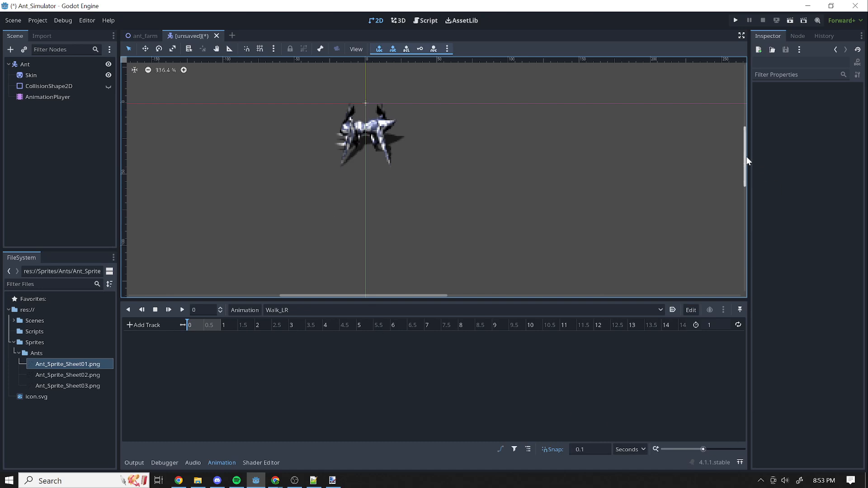
Create a second animation named Idle_LR in the AnimationPlayer, with the Skin sprite selected.
left_click_drag(745, 165, 746, 155)
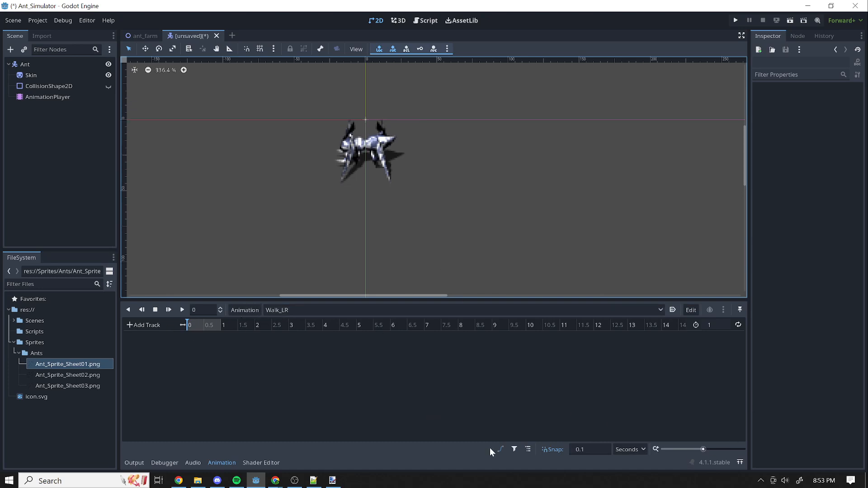
left_click_drag(706, 451, 719, 452)
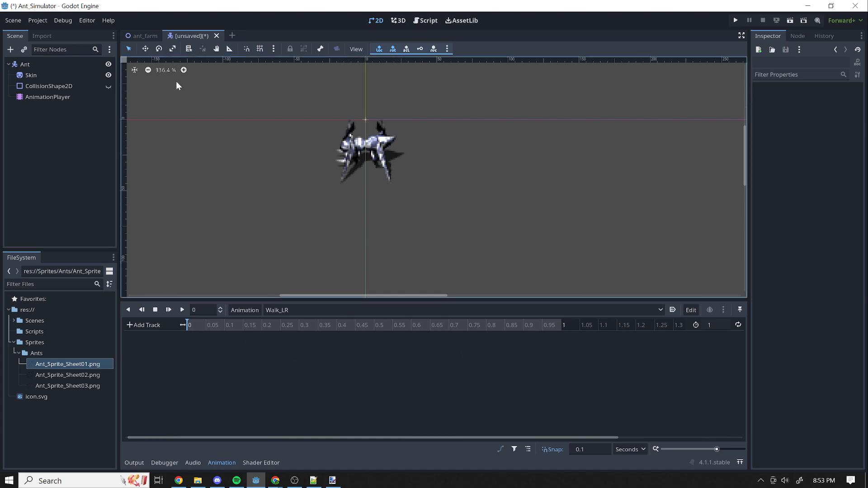
left_click(395, 149)
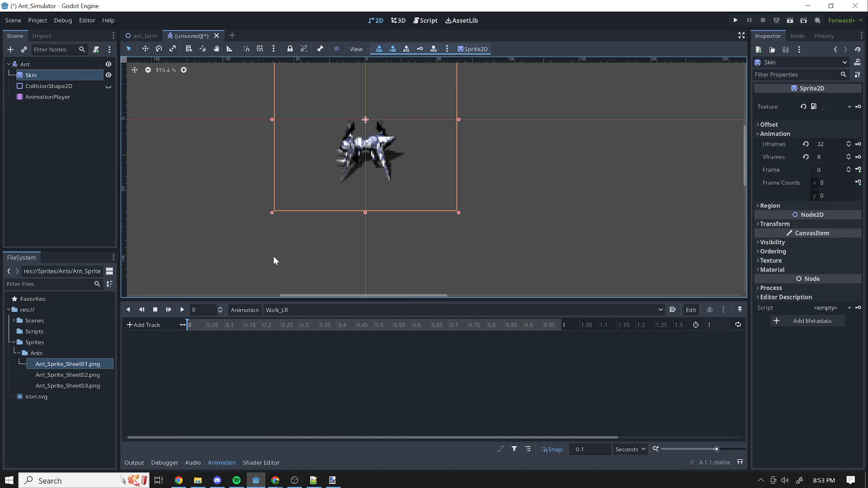
left_click(256, 310)
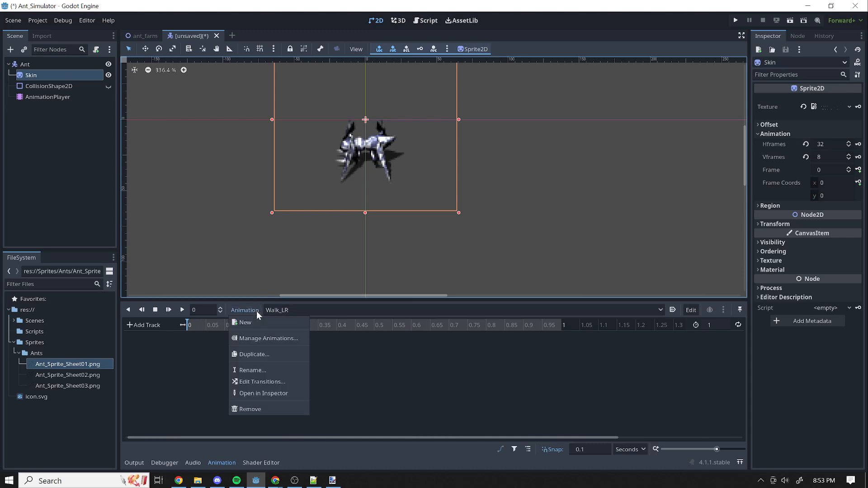
left_click(260, 324)
key("BackSpace")
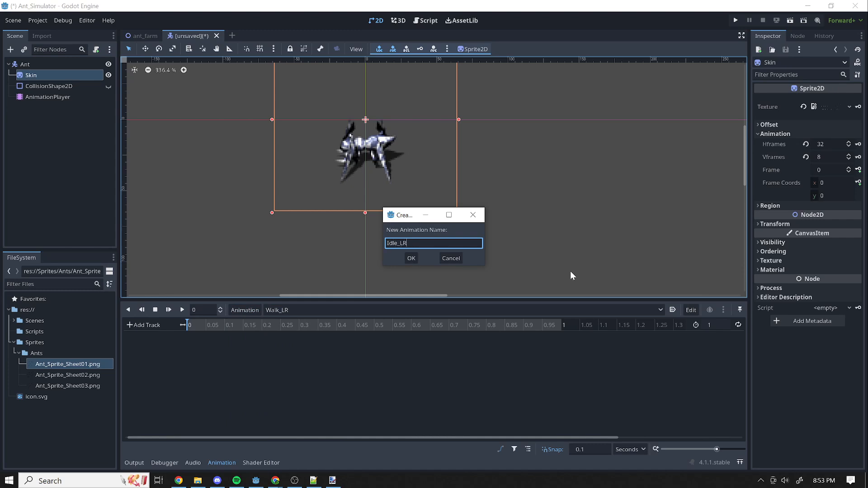
type("Idle_LR")
left_click(409, 261)
left_click(292, 312)
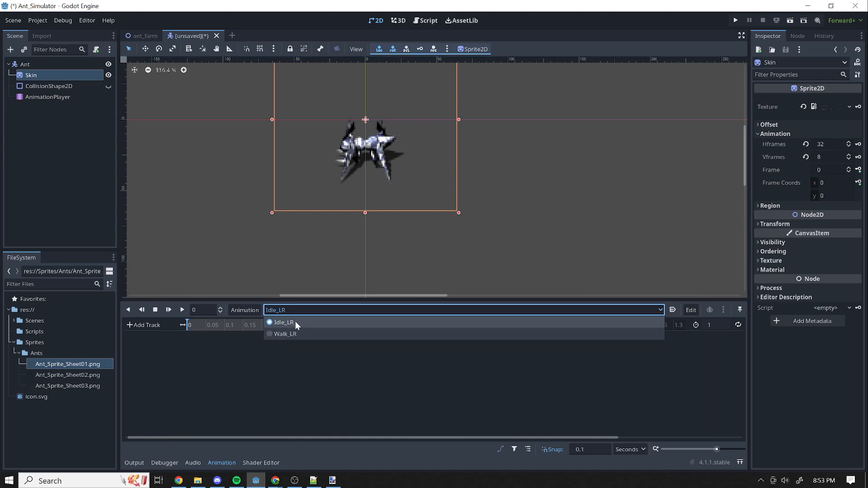
left_click(451, 413)
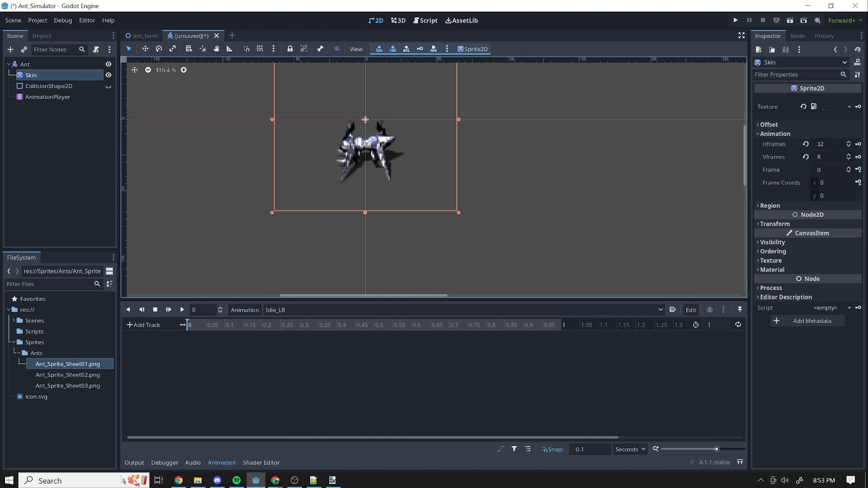
Key the Skin sprite's frame 0 at 0 seconds, creating a new frame track with a RESET track in Idle_LR.
left_click(858, 170)
left_click_drag(412, 219, 533, 124)
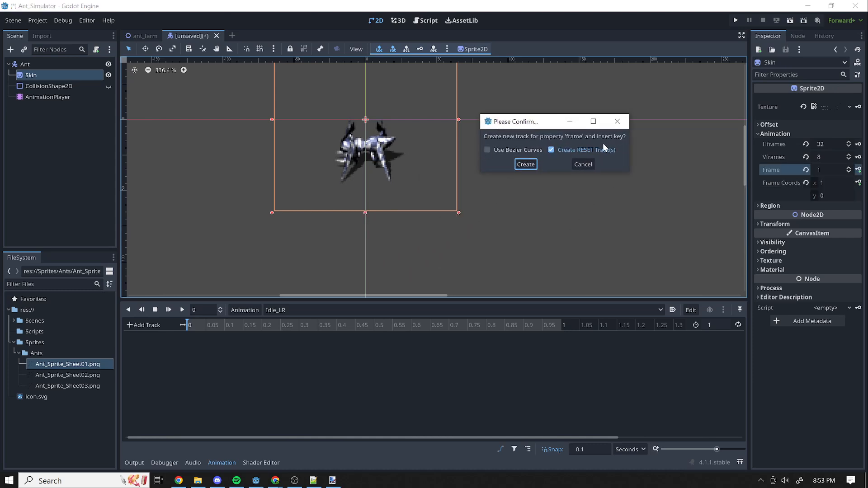
left_click(525, 165)
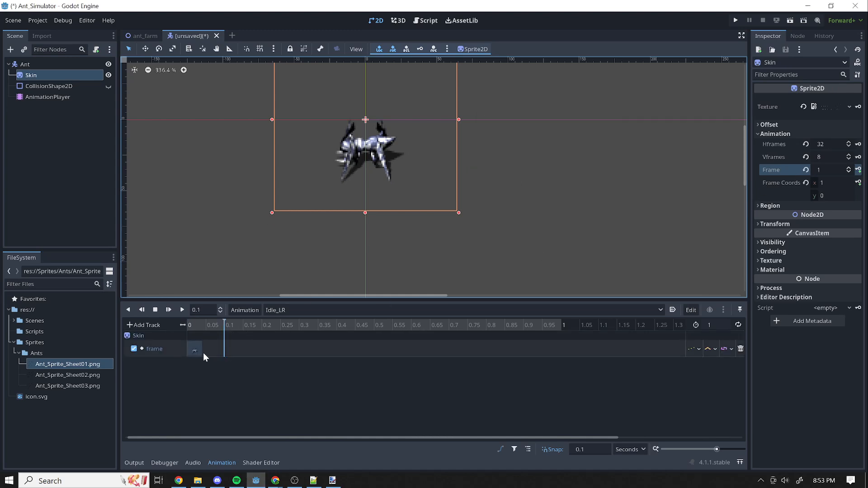
Add keys for Skin frames 1, 2 and 3 at 0.1, 0.2 and 0.3 seconds on the frame track.
left_click_drag(223, 323, 187, 326)
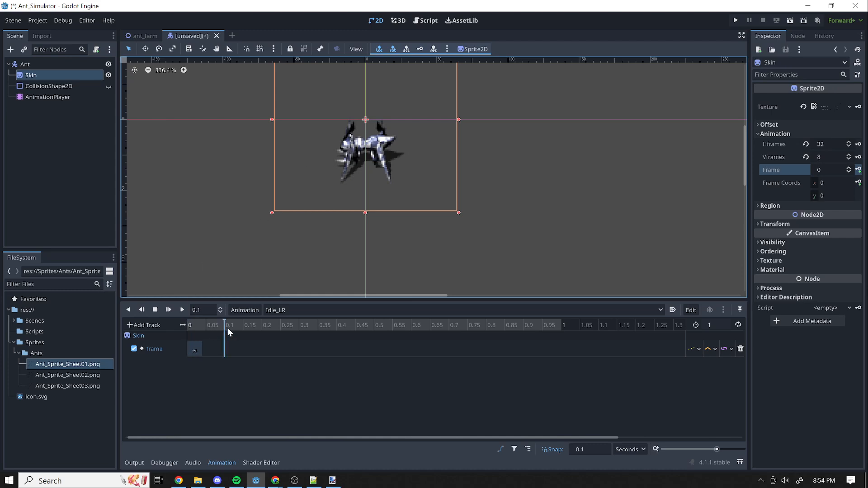
left_click(849, 168)
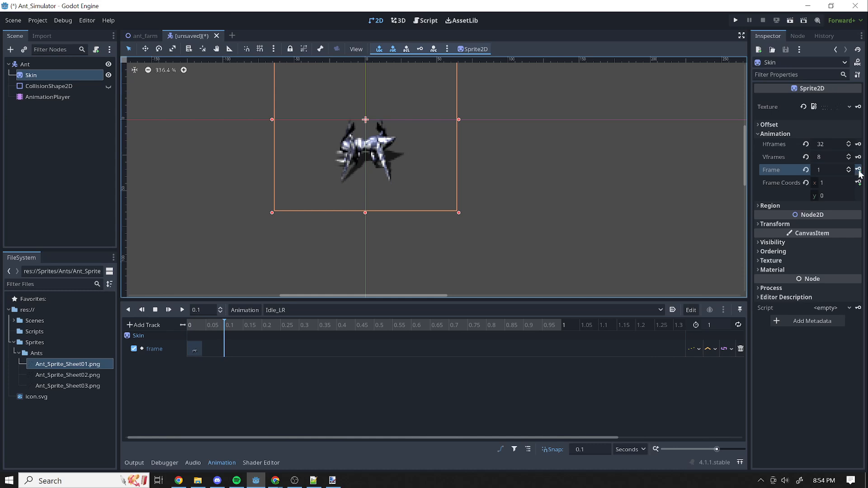
left_click(858, 170)
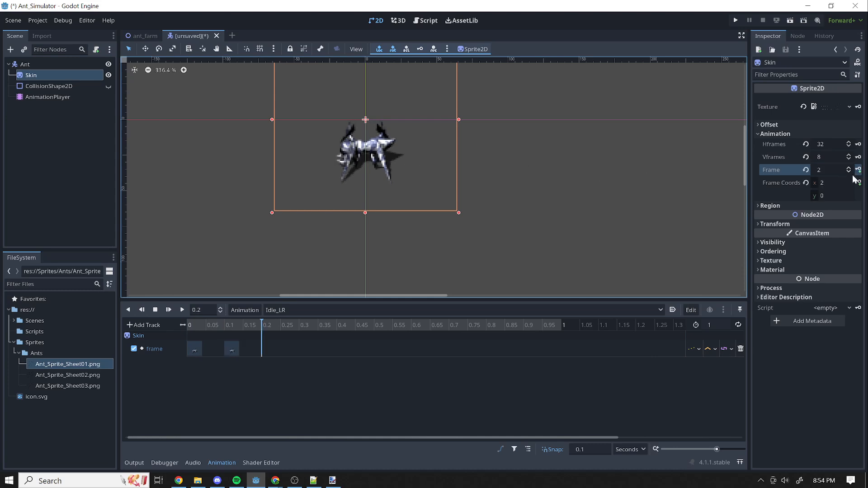
left_click(858, 169)
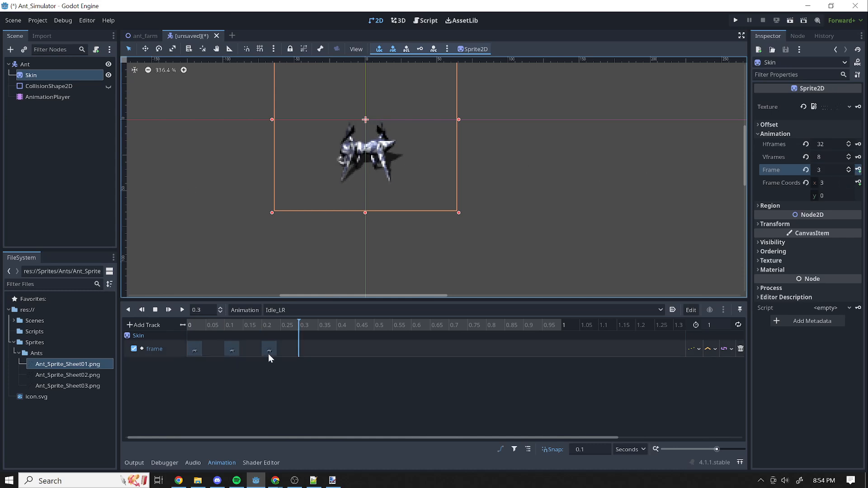
left_click(859, 170)
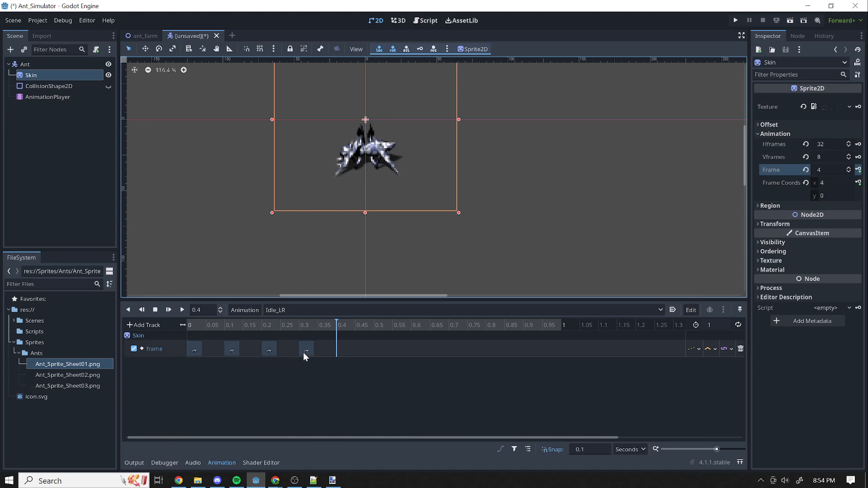
Set the Idle_LR length to 0.4 seconds and play it back with looping enabled.
left_click_drag(335, 323, 187, 344)
left_click(710, 325)
type(".4")
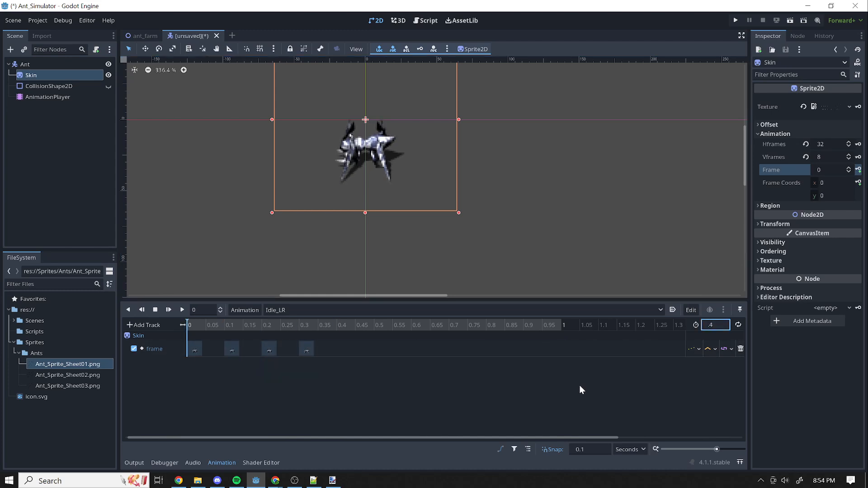
key("Return")
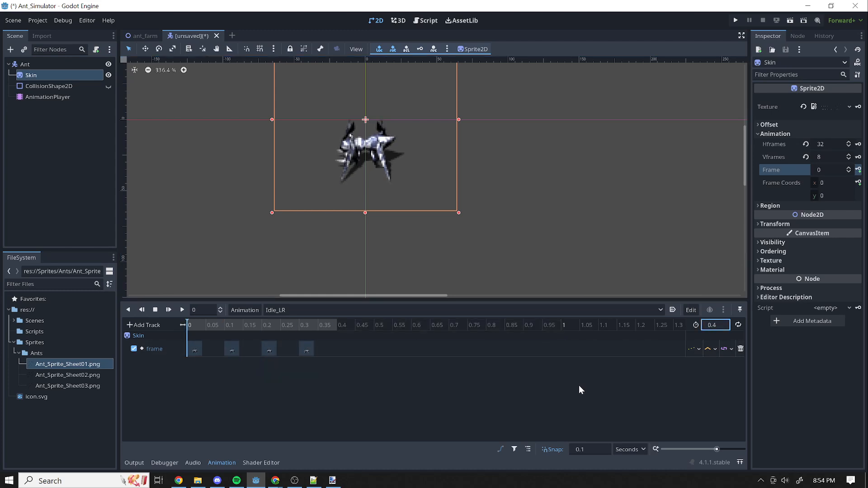
left_click(739, 324)
left_click(182, 310)
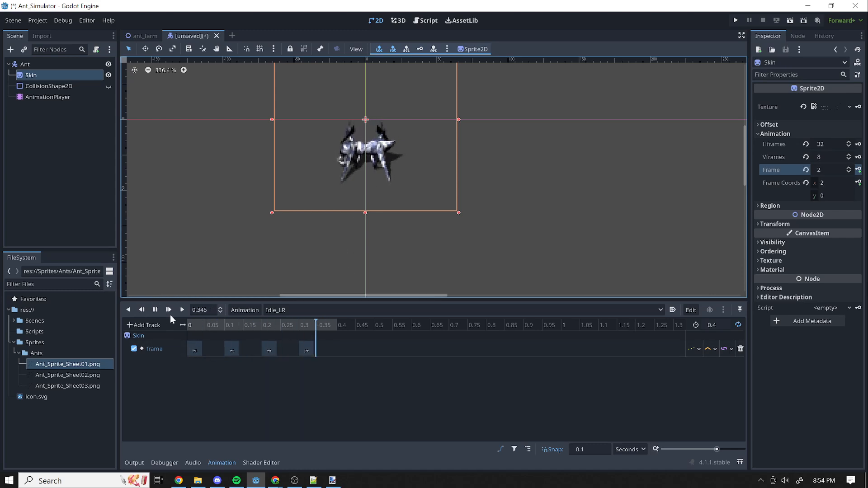
left_click(153, 310)
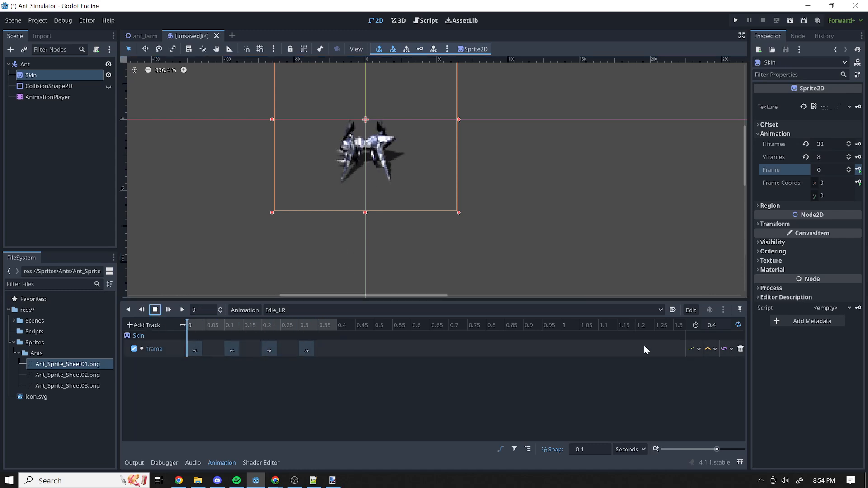
Extend the Idle_LR length to 0.7 seconds and scrub through the existing keys.
left_click(715, 325)
type(".7")
key("Return")
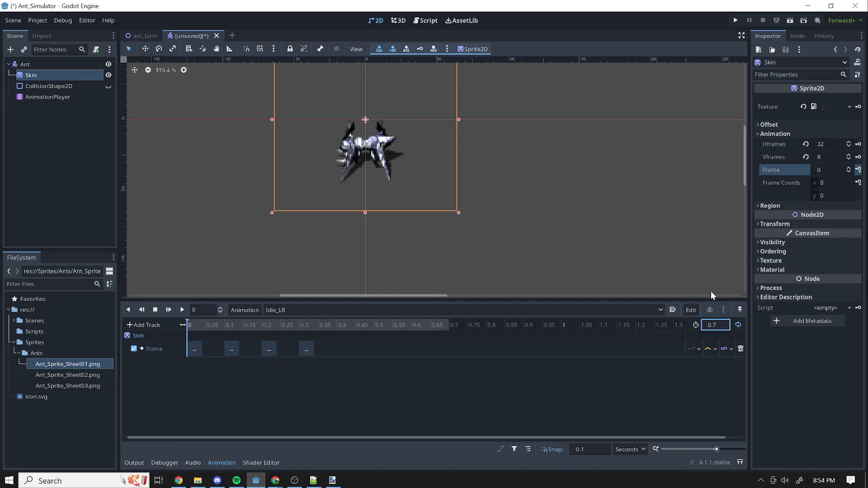
left_click_drag(188, 326, 291, 329)
left_click_drag(210, 320, 188, 323)
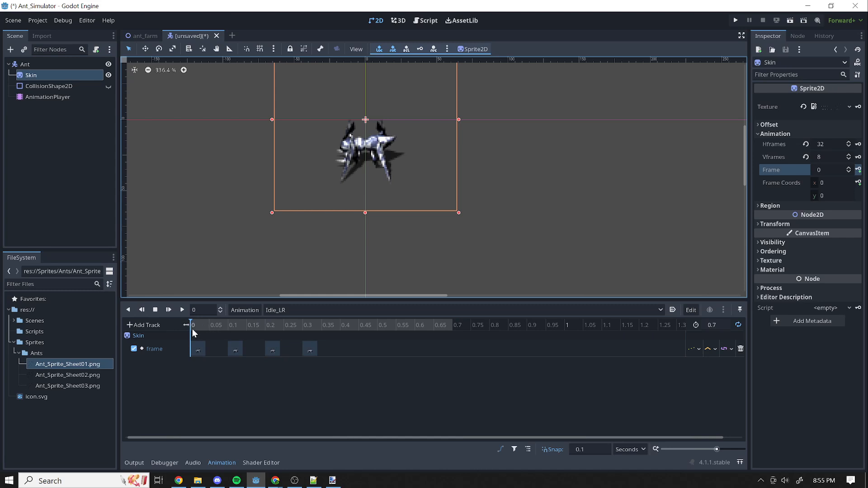
Add return keys for Skin frame 2 at 0.4 seconds and frame 1 at 0.5 seconds.
left_click_drag(203, 327, 314, 329)
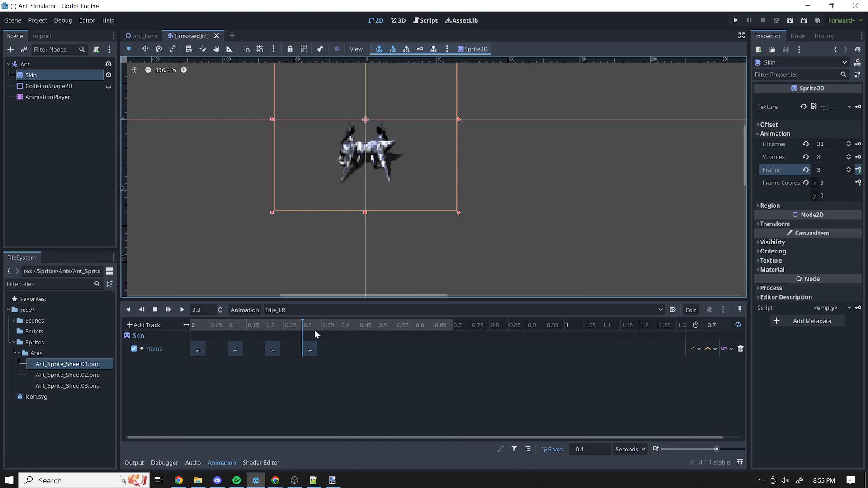
left_click(849, 172)
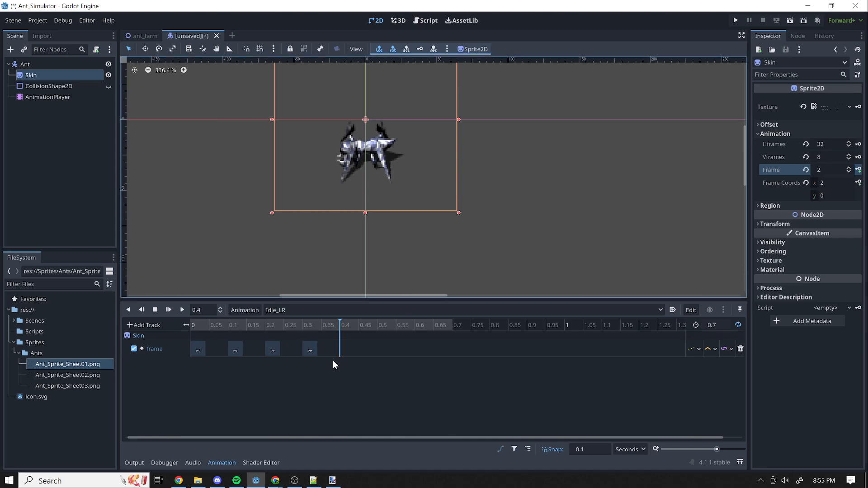
left_click(859, 170)
left_click(850, 173)
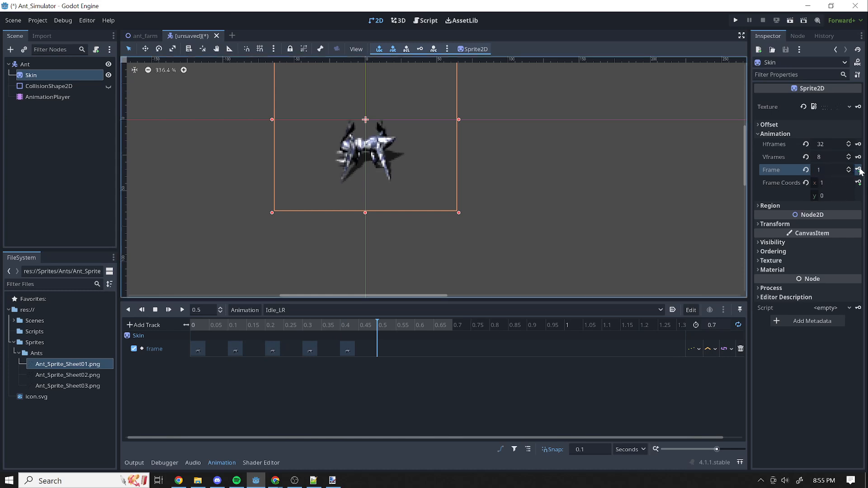
left_click(859, 170)
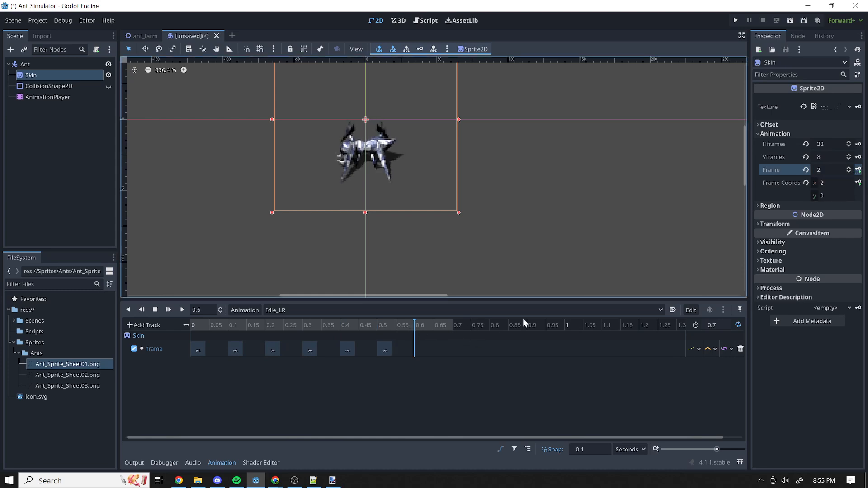
Try Skin frame 0 at 0.6 seconds without keying it, and scrub the timeline to check the motion.
left_click(848, 173)
left_click(849, 172)
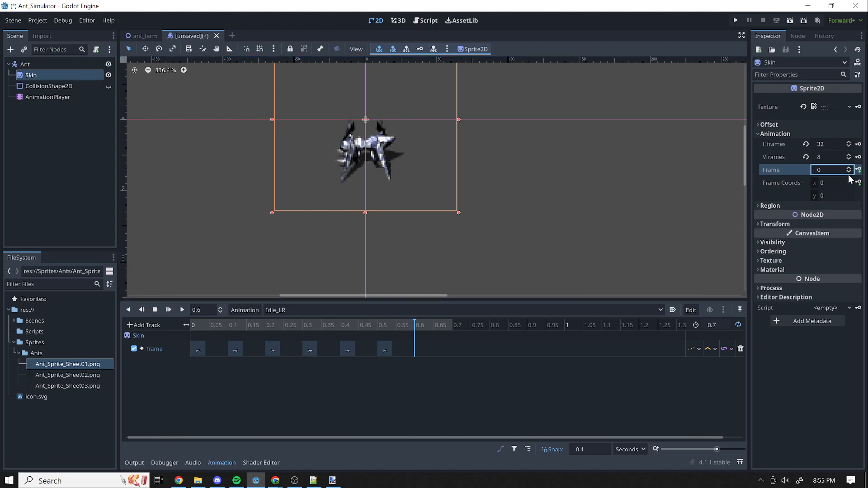
mouse_move(419, 324)
left_mouse_down()
mouse_move(171, 331)
mouse_move(440, 316)
mouse_move(175, 324)
mouse_move(431, 315)
left_mouse_up()
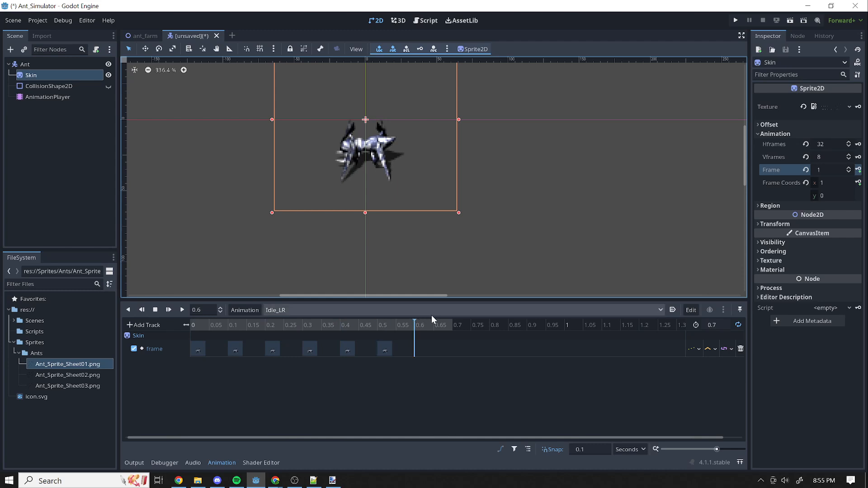
left_click(199, 321)
left_click_drag(199, 322, 393, 331)
left_click_drag(219, 331, 457, 329)
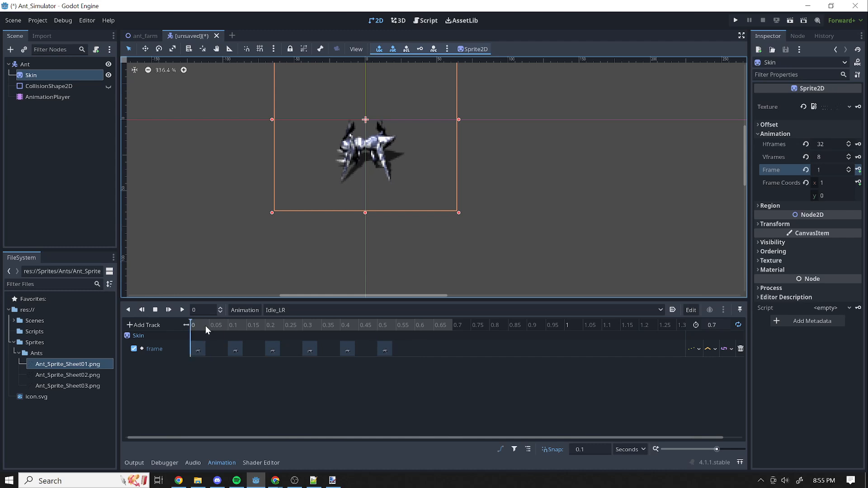
Shorten the Idle_LR length to 0.6 seconds and check the motion by playing and scrubbing it.
left_click(715, 320)
type(".6")
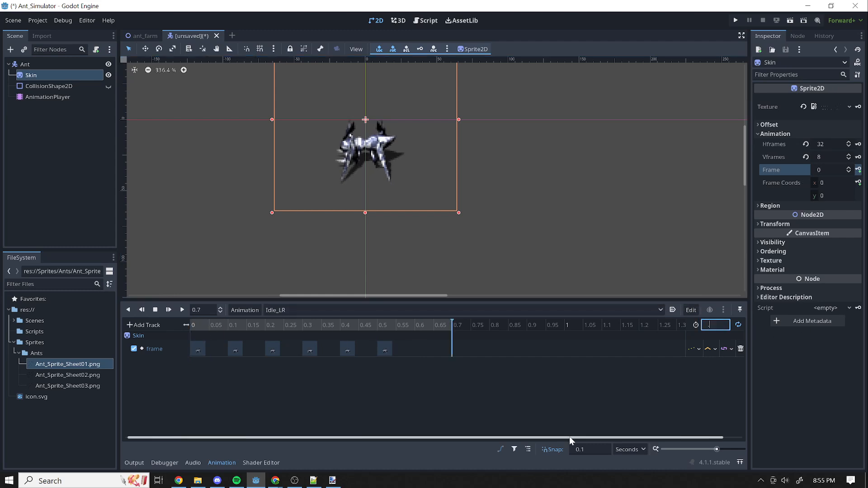
key("Return")
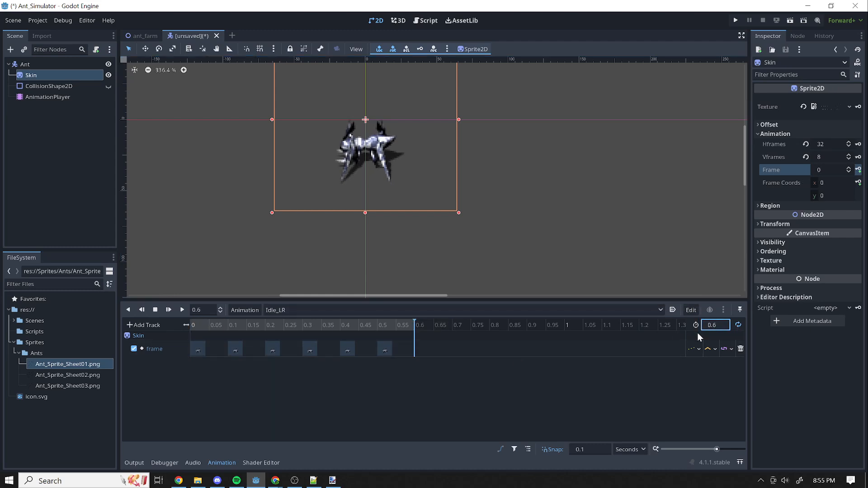
left_click(181, 310)
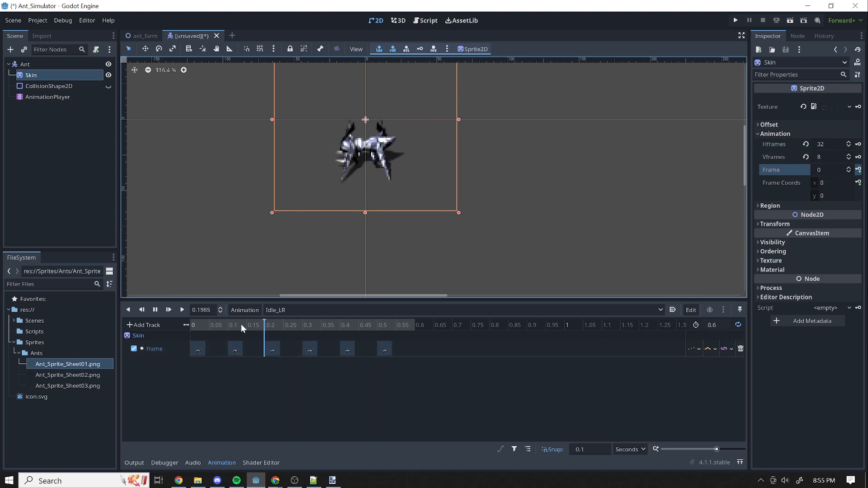
left_click(153, 311)
left_click(228, 325)
left_click_drag(210, 317, 384, 335)
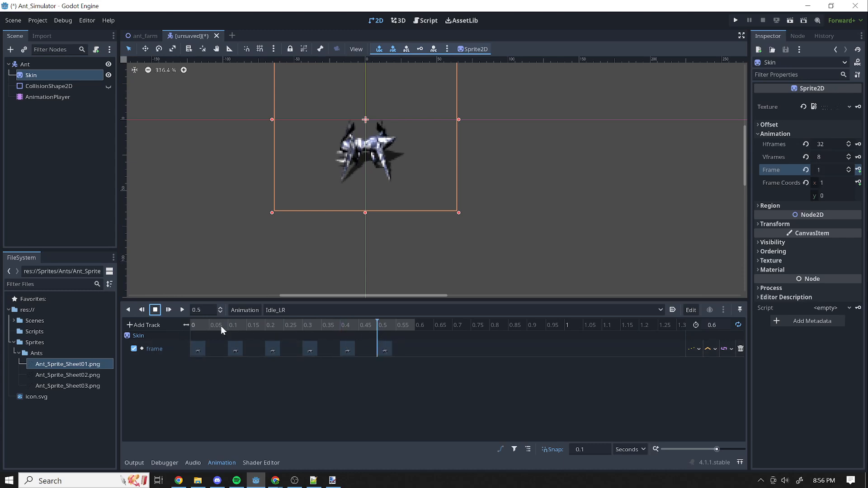
left_click(181, 310)
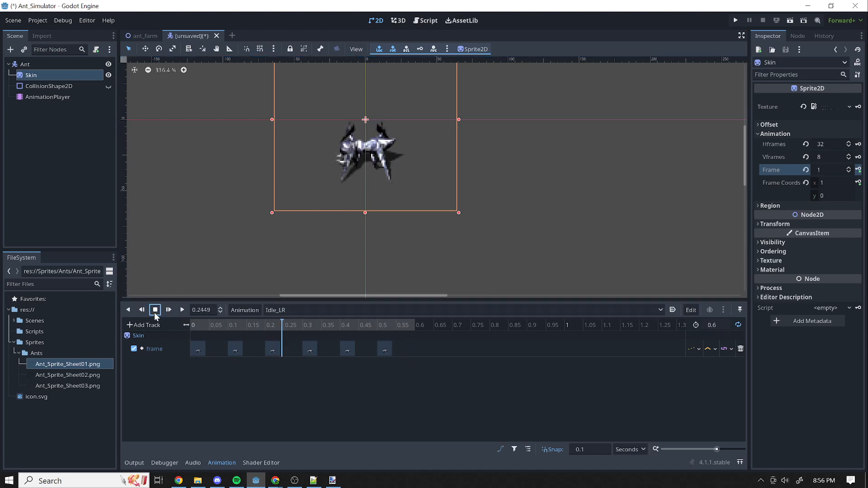
Preview Idle_LR with the next loop mode, then switch looping off and return the playhead to 0 seconds.
left_click(742, 326)
left_click(182, 309)
left_click(739, 325)
mouse_move(194, 325)
left_mouse_down()
mouse_move(477, 302)
mouse_move(294, 320)
mouse_move(391, 313)
mouse_move(395, 329)
mouse_move(191, 321)
left_mouse_up()
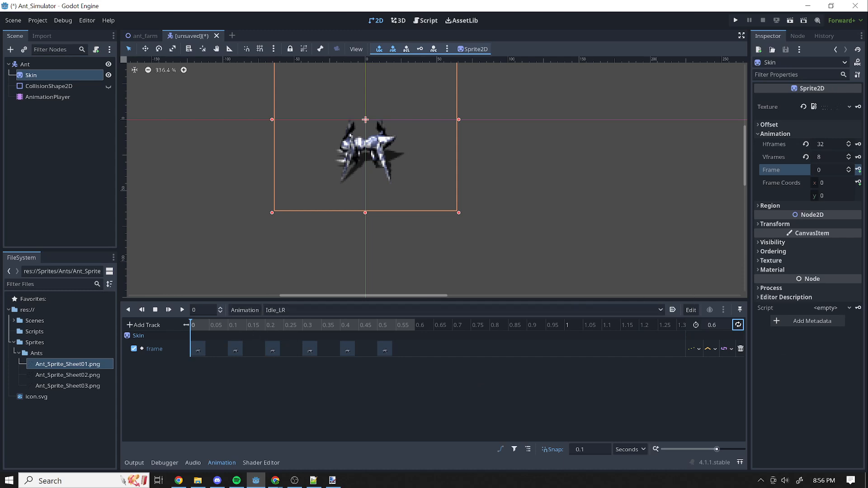
Switch to Ant_Sprite_Sheet01.png in paint.net and examine the top-row walk frames using the selection box, then return to Godot.
key("alt+Tab")
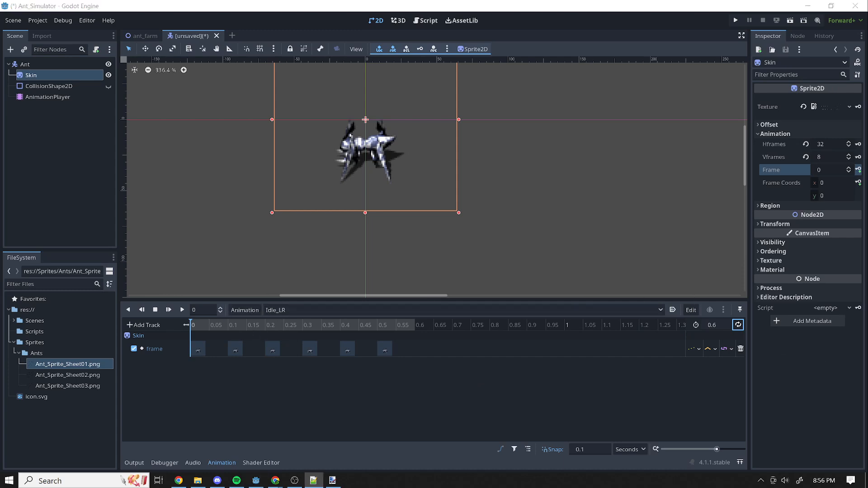
key("alt+Tab")
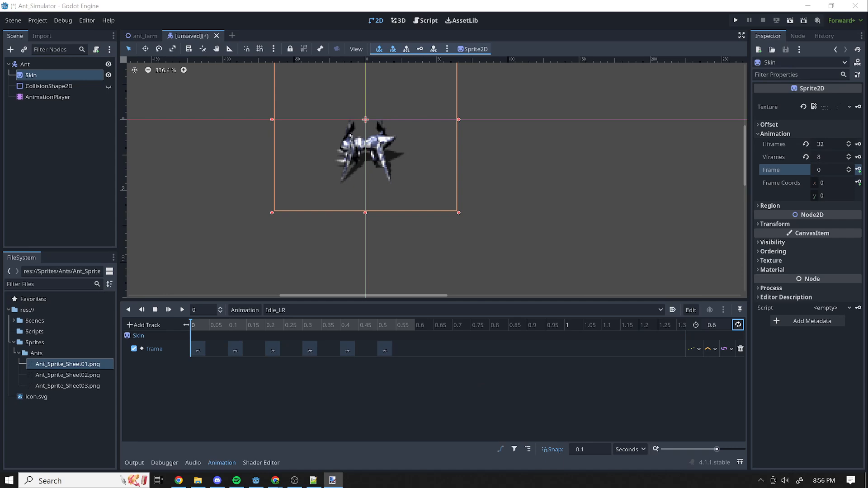
left_click_drag(803, 110, 438, 94)
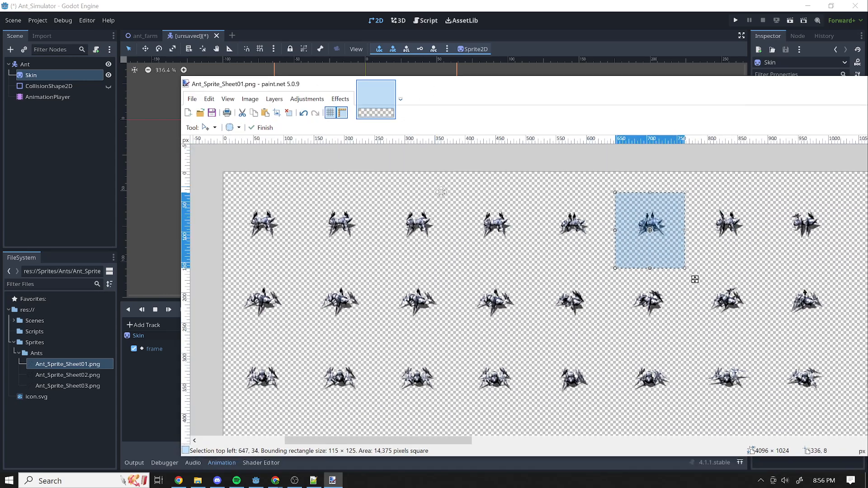
mouse_move(657, 228)
left_mouse_down()
mouse_move(257, 226)
mouse_move(510, 212)
mouse_move(284, 263)
mouse_move(260, 221)
mouse_move(507, 211)
mouse_move(261, 212)
mouse_move(579, 218)
mouse_move(577, 209)
left_mouse_up()
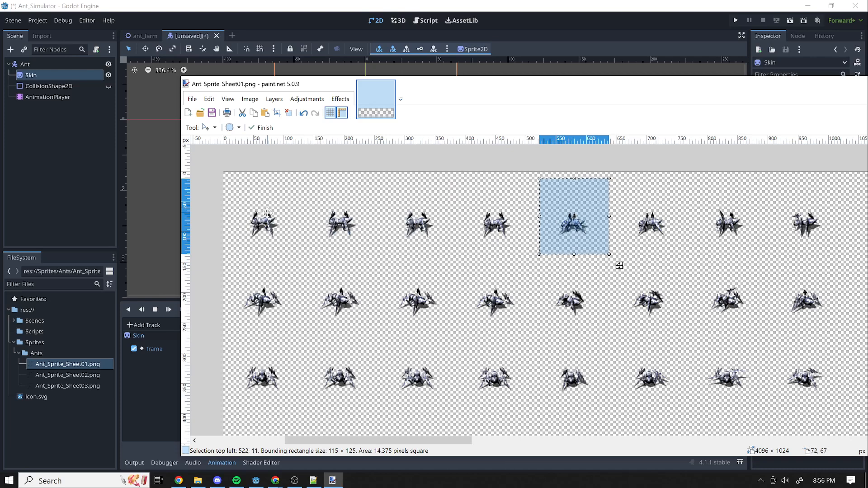
left_click_drag(593, 200, 867, 210)
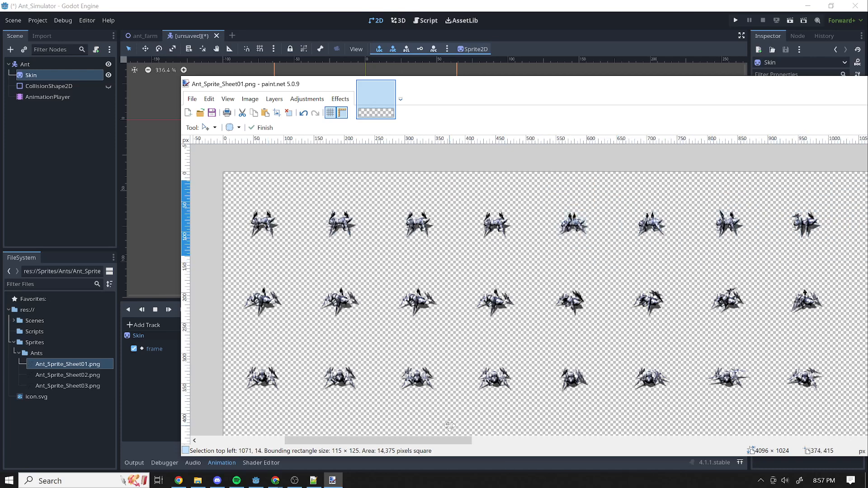
left_click_drag(455, 439, 560, 437)
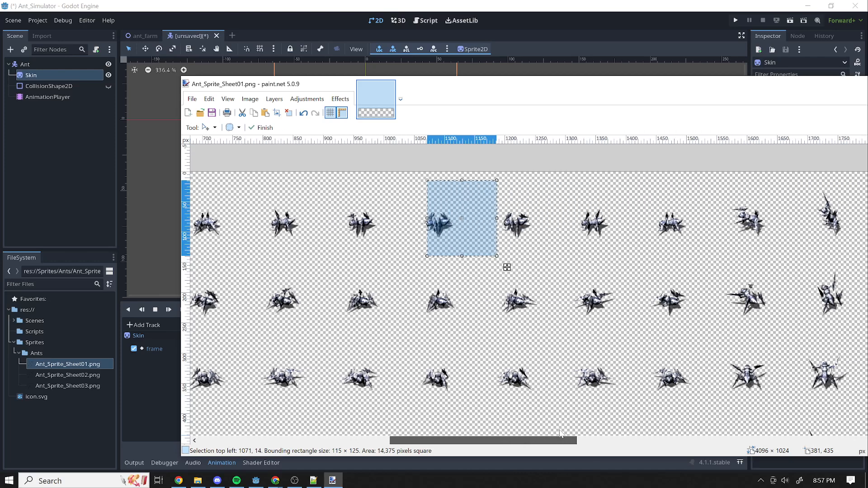
key("alt+Tab")
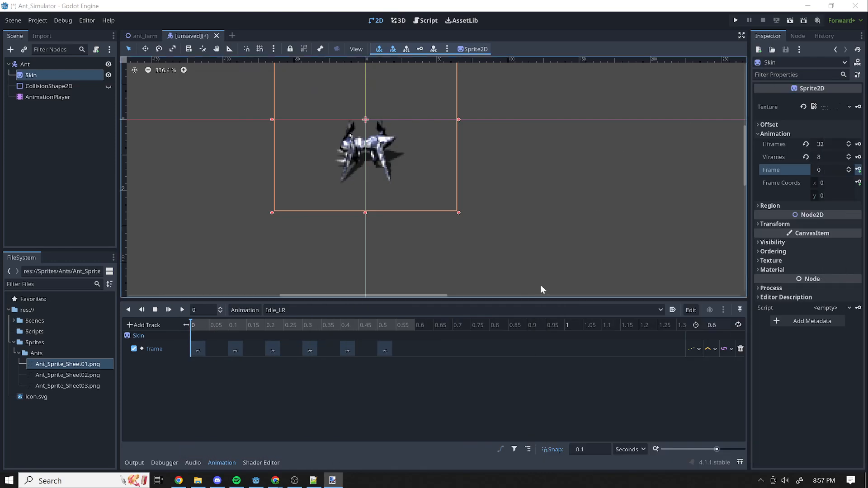
Switch to the Walk_LR animation and create a Skin frame track with frame 4 keyed at 0 seconds.
left_click(302, 311)
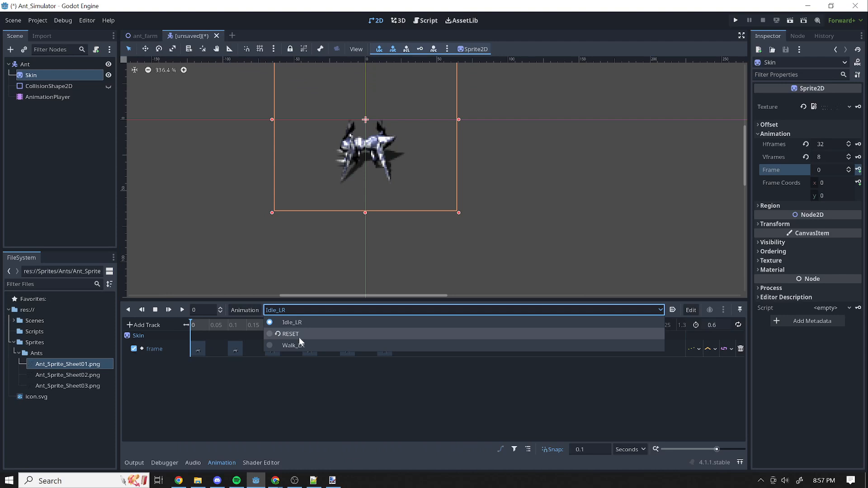
left_click(698, 415)
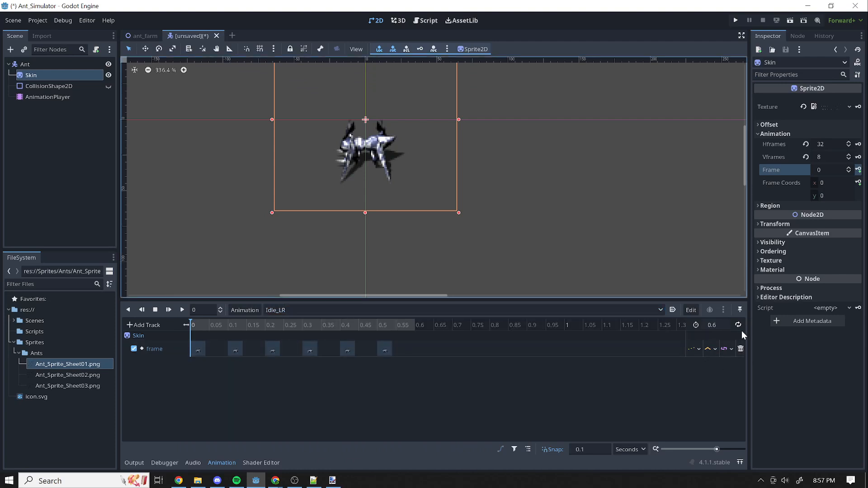
left_click(387, 309)
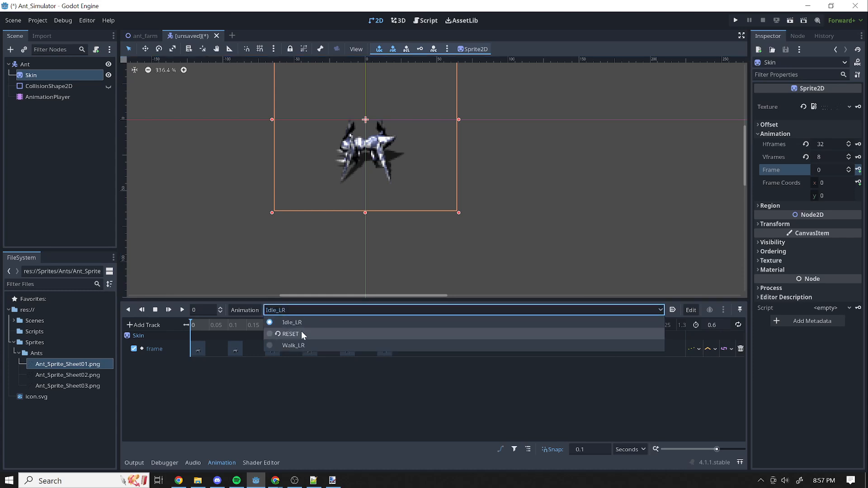
left_click(314, 345)
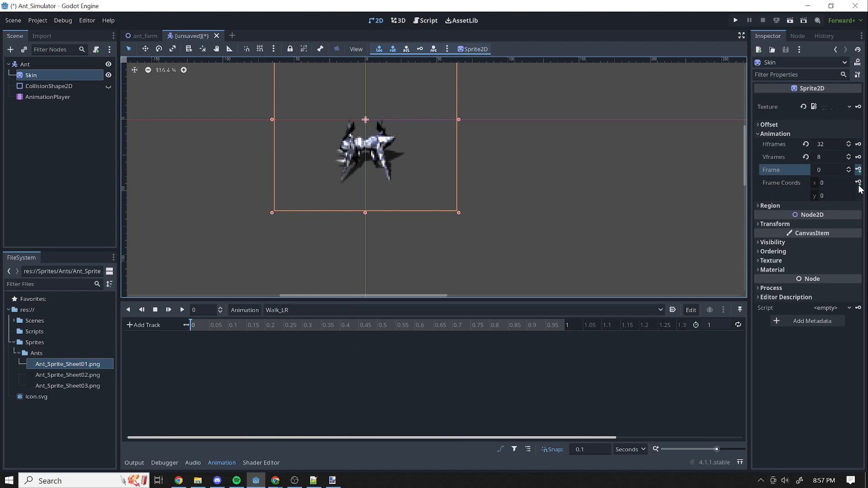
left_click(849, 167)
left_click(849, 167)
left_click(848, 168)
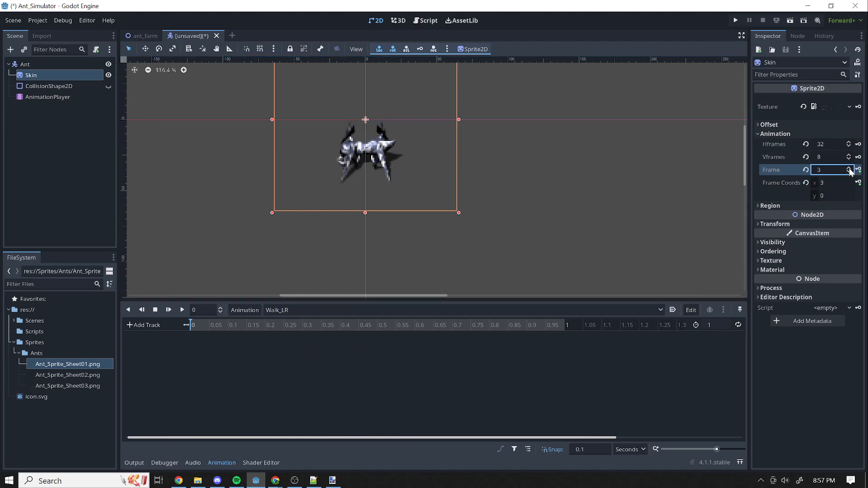
left_click(848, 168)
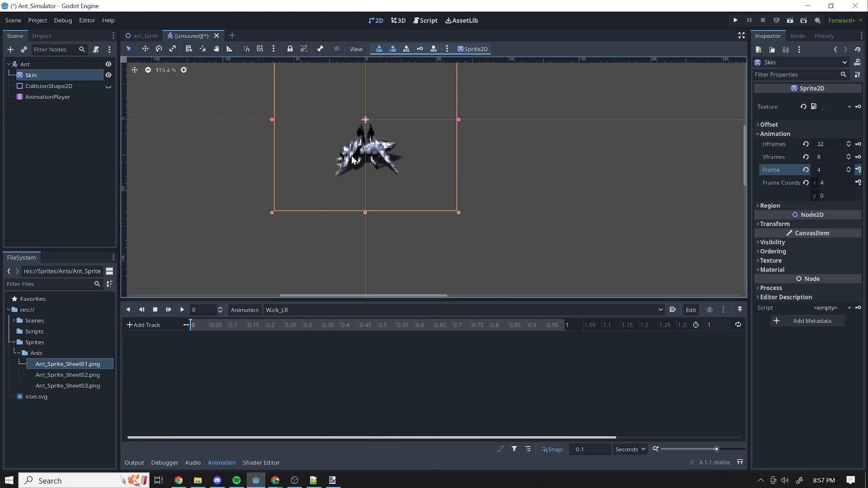
left_click(859, 170)
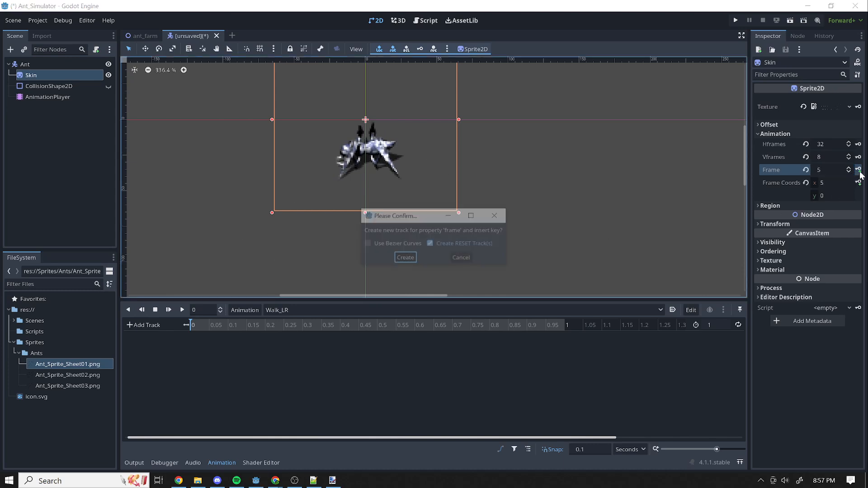
left_click(405, 259)
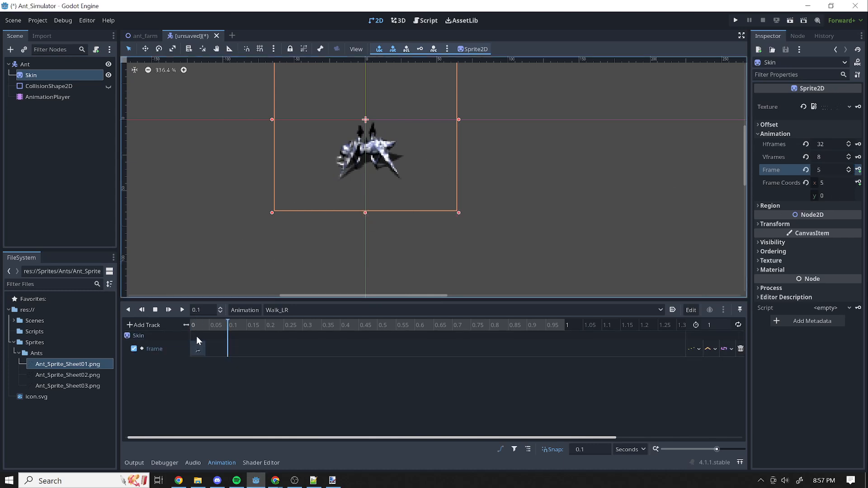
Key Skin frames 5 through 11 in Walk_LR at 0.1-second intervals from 0.1 to 0.7 seconds.
left_click(858, 170)
left_click(858, 170)
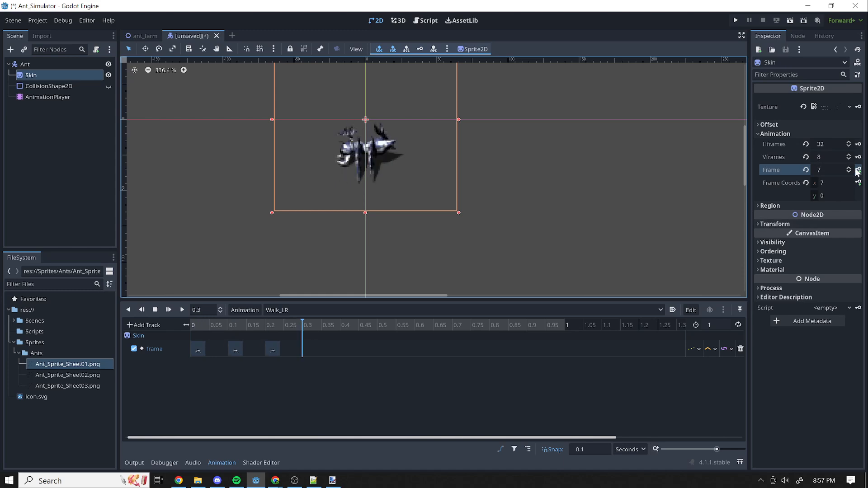
left_click(858, 170)
left_click(858, 170)
left_click(859, 170)
left_click(858, 170)
left_click(858, 170)
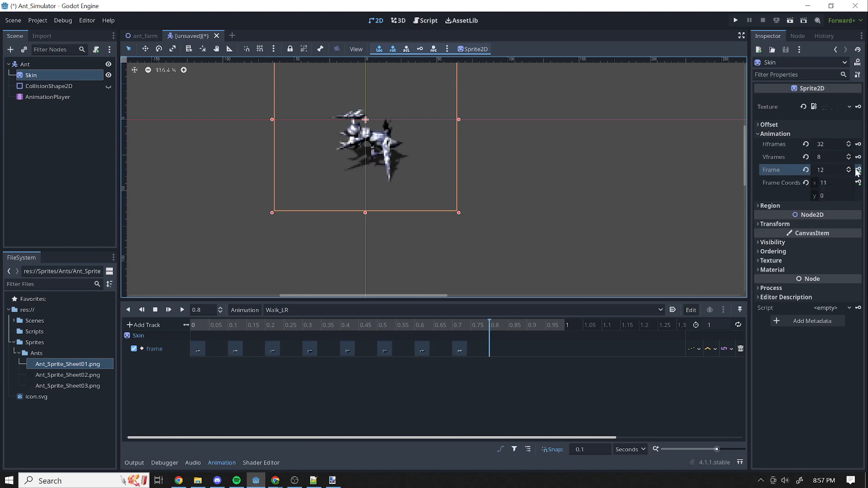
Return the Walk_LR playhead to 0 seconds, turn on looping, and set the animation length to 0.8 seconds.
left_click(414, 325)
left_click_drag(391, 329, 165, 348)
left_click(737, 325)
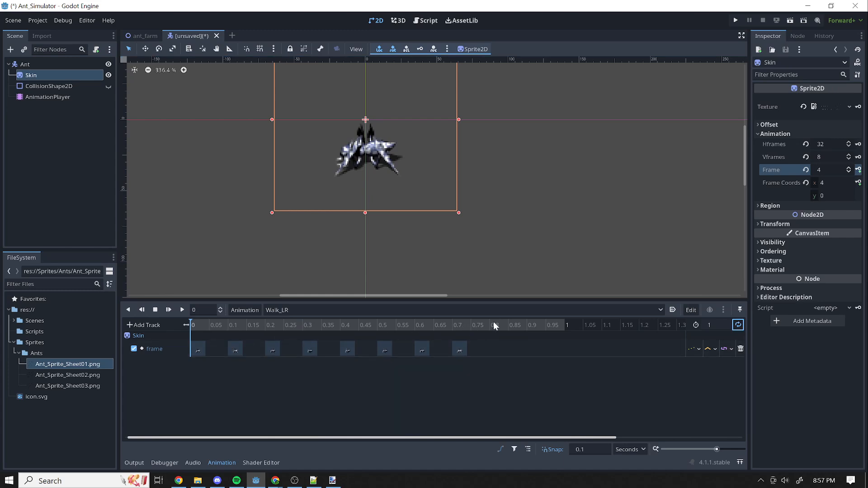
double_click(723, 324)
type("0.8")
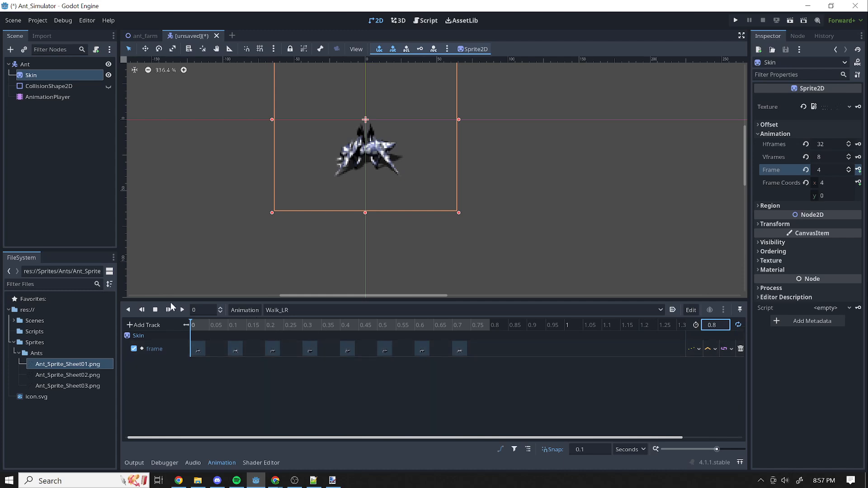
Play and scrub Walk_LR to check the motion, and switch back to Idle_LR with the playhead at 0 seconds.
left_click(183, 309)
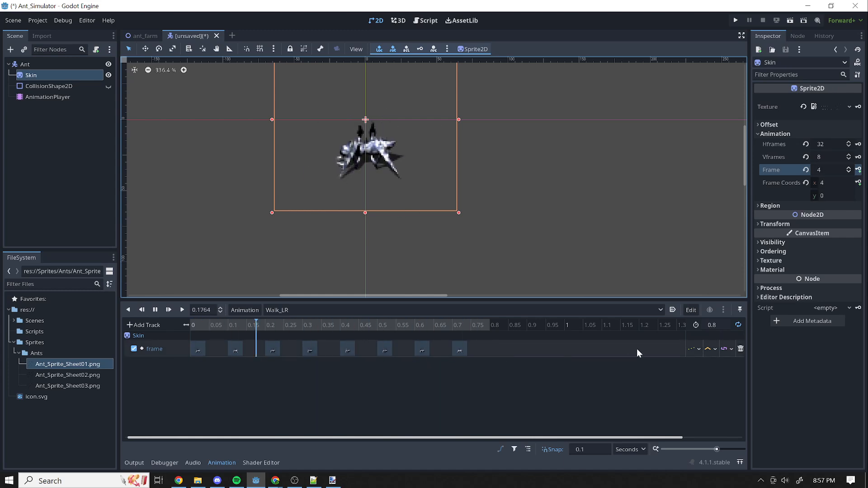
left_click(155, 310)
mouse_move(438, 324)
left_mouse_down()
mouse_move(180, 329)
mouse_move(451, 322)
left_mouse_up()
left_click(299, 311)
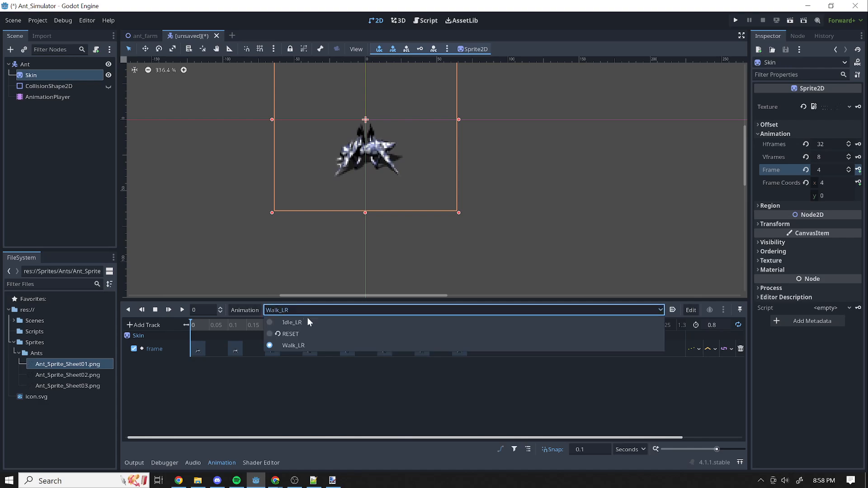
left_click(315, 326)
left_click_drag(209, 326, 191, 329)
Switch to the sprite sheet in paint.net and examine the top-row frames that follow the walk cycle.
left_click(332, 481)
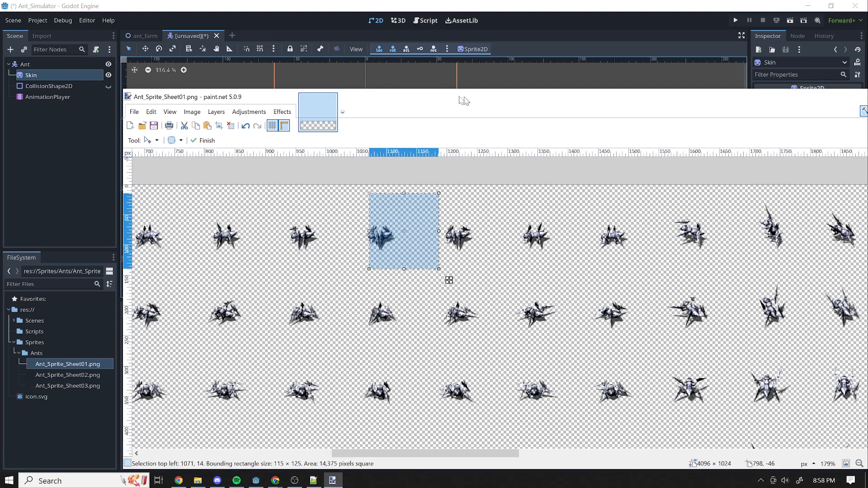
left_click_drag(331, 447, 360, 447)
left_click_drag(143, 233, 639, 232)
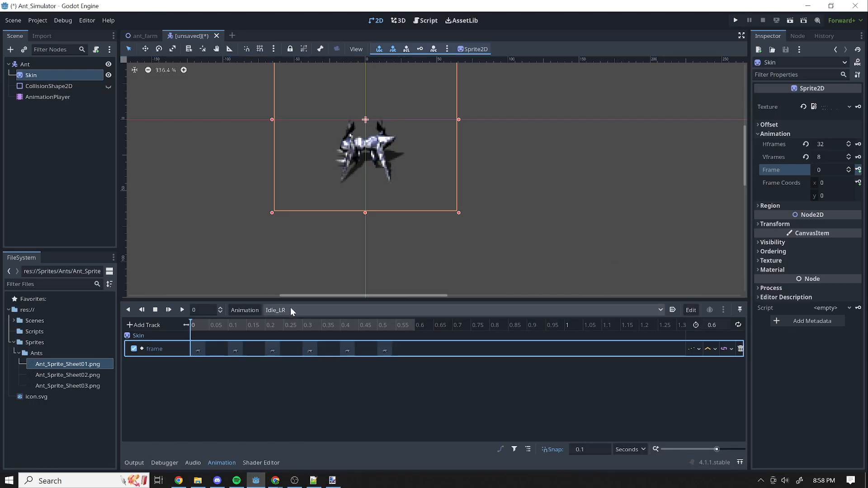
Create a new animation named Attack_LR in the AnimationPlayer.
left_click(290, 310)
left_click(243, 316)
left_click(242, 314)
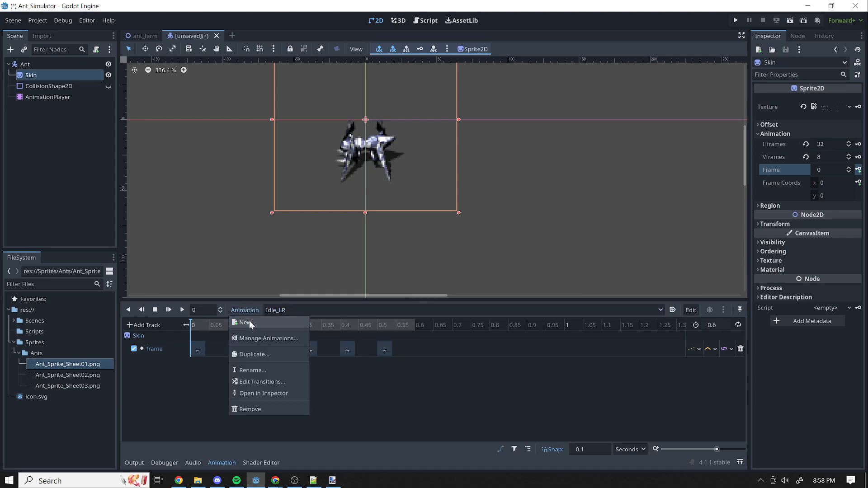
left_click(253, 338)
type("Atta")
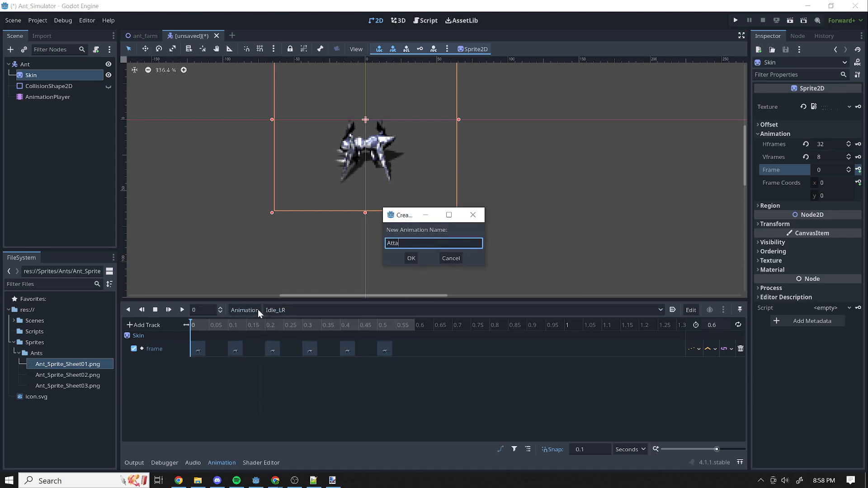
type("ck_LR")
left_click(411, 258)
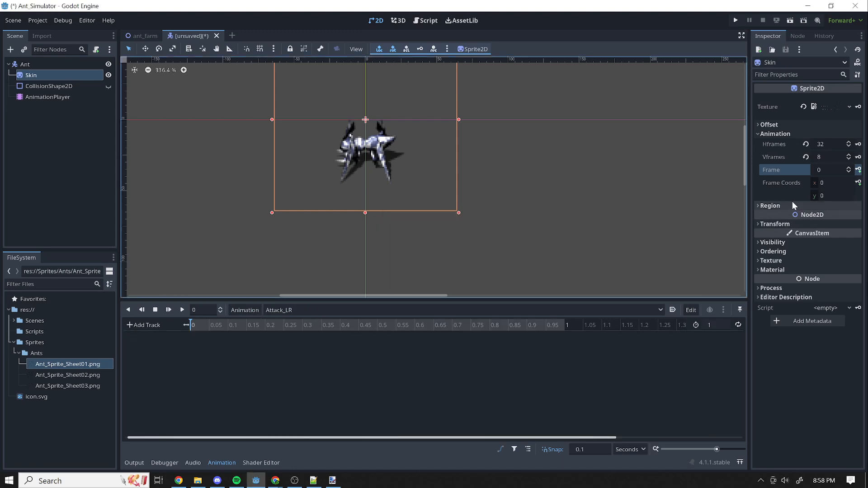
Set the Skin frame to 12 and create its frame track in Attack_LR with a key at 0 seconds.
triple_click(848, 168)
double_click(848, 168)
double_click(848, 168)
double_click(848, 168)
double_click(849, 169)
left_click(848, 168)
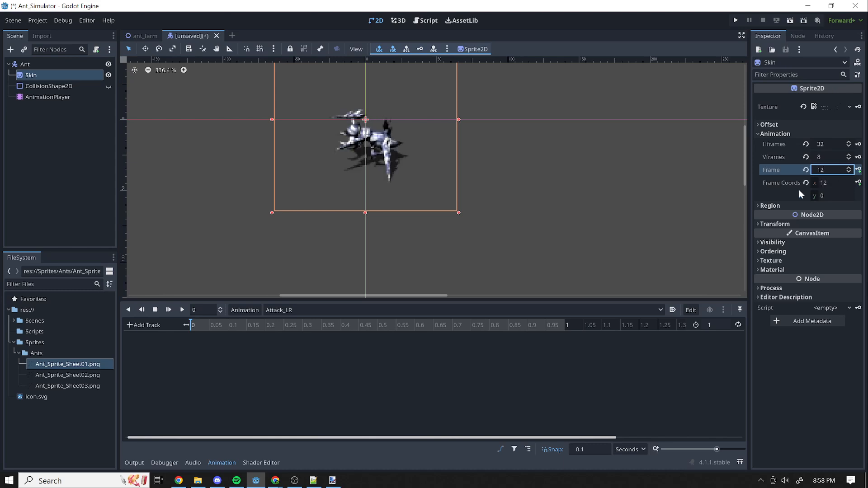
left_click(858, 169)
left_click(405, 258)
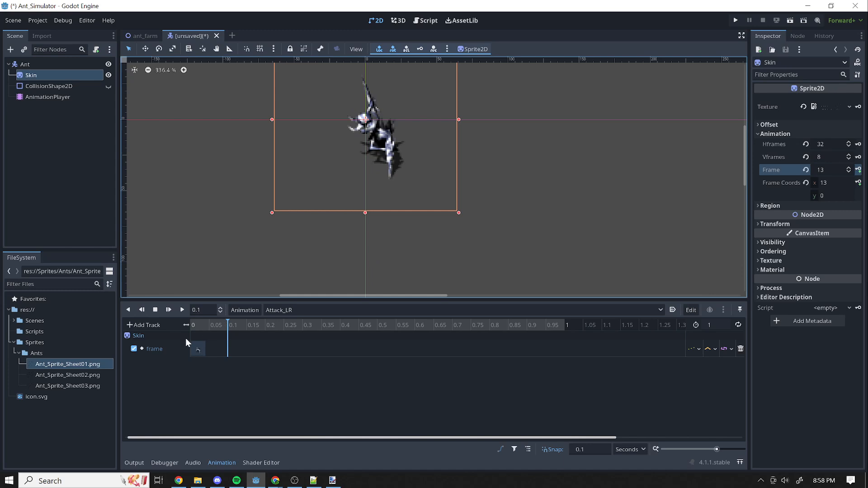
Key Skin frames 13, 14 and 15 at 0.1, 0.2 and 0.3 seconds, and delete the extra key at 0.4 seconds.
left_click(861, 173)
left_click(861, 173)
left_click(861, 173)
left_click(861, 173)
left_click_drag(363, 329, 231, 333)
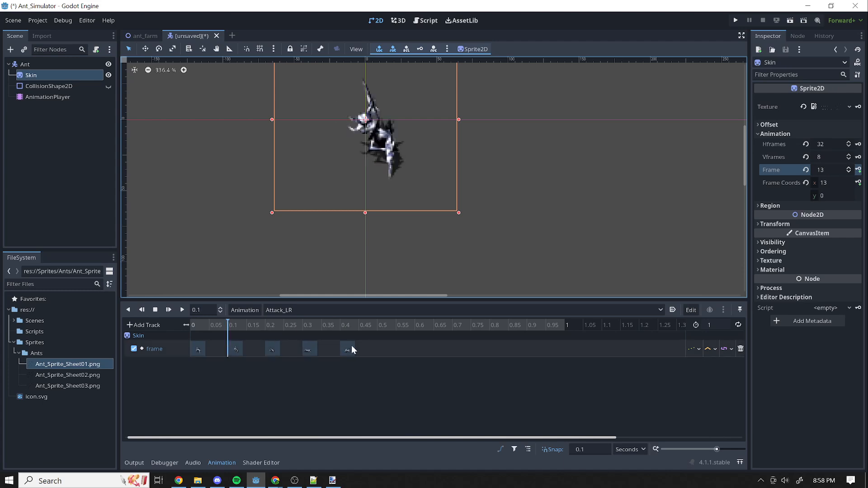
left_click(350, 347)
key("Delete")
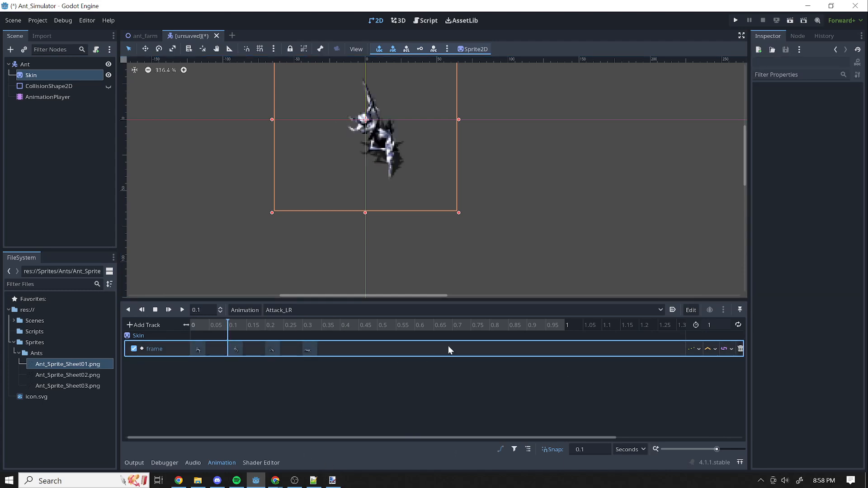
Set the Attack_LR length to 0.4 seconds and turn on looping.
left_click(717, 326)
key("BackSpace")
type(".4")
key("Return")
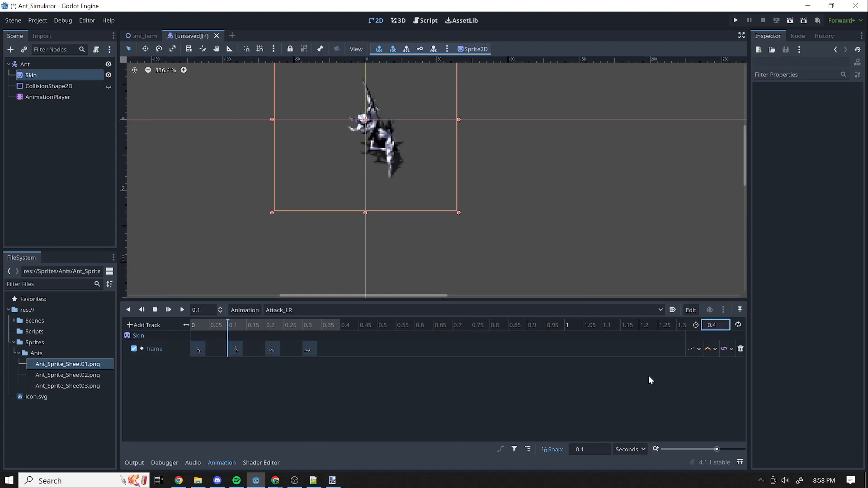
Play Attack_LR to check the looping motion, stop it, and view the list of animations without switching.
left_click(181, 310)
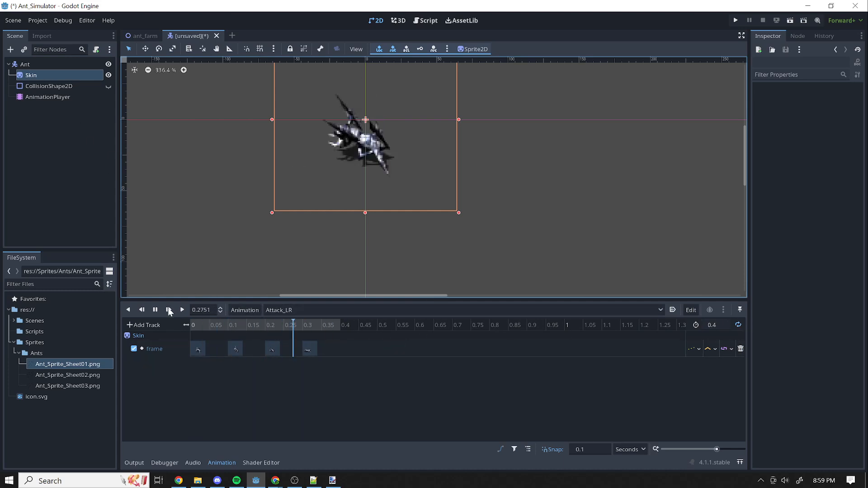
left_click(155, 311)
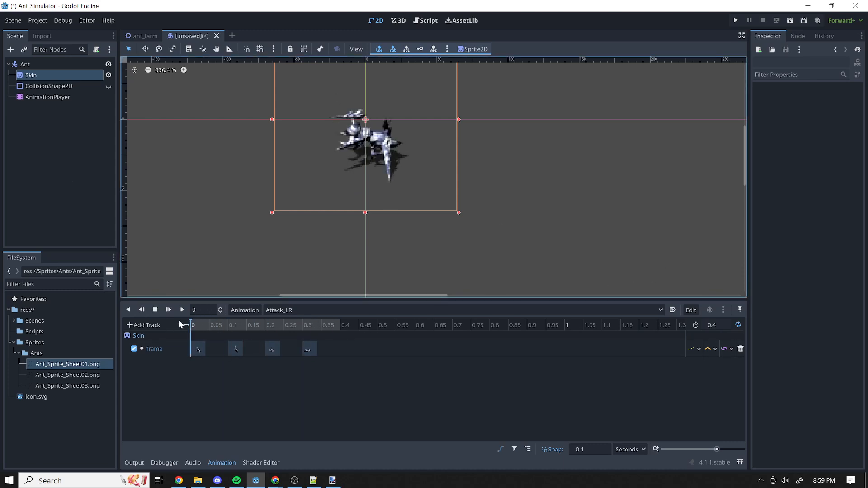
left_click(350, 310)
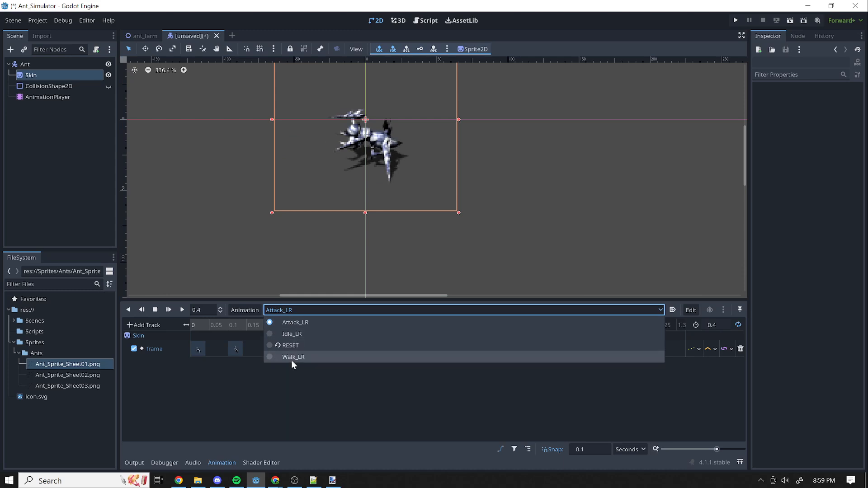
left_click(203, 323)
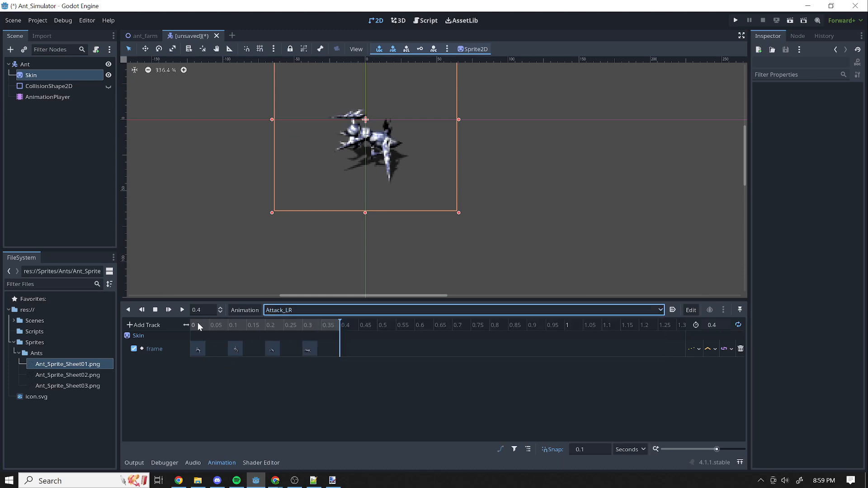
mouse_move(335, 322)
left_mouse_down()
mouse_move(230, 326)
mouse_move(327, 332)
left_mouse_up()
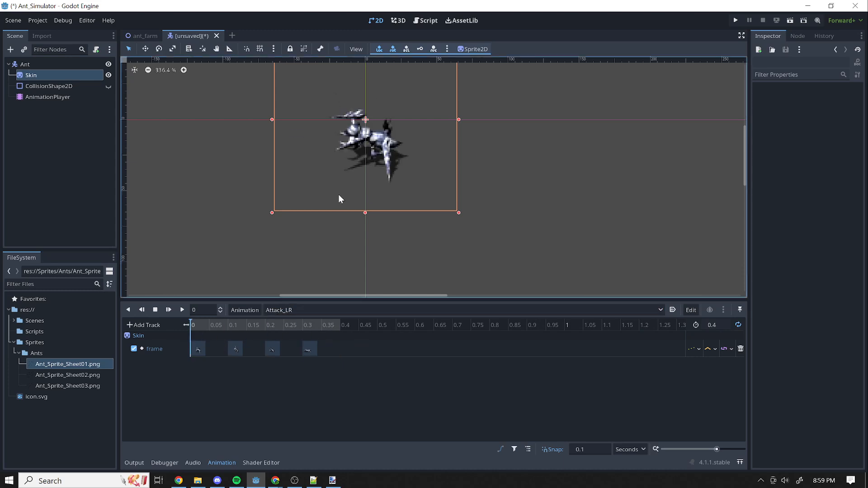
key("ctrl+s")
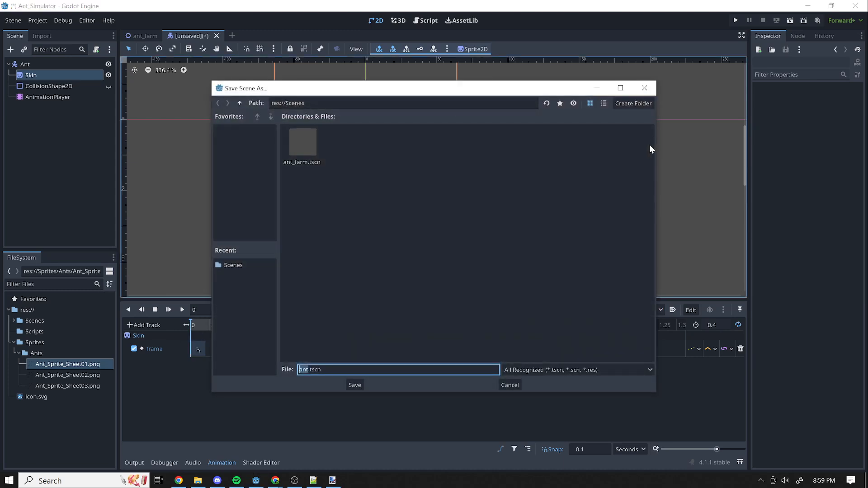
left_click(510, 384)
scroll(415, 156, "down", 2)
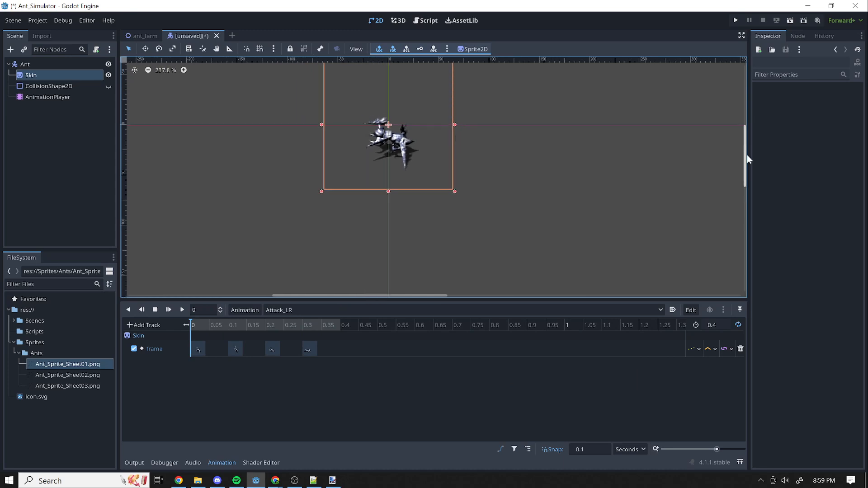
scroll(747, 152, "up", 3)
scroll(588, 199, "down", 2)
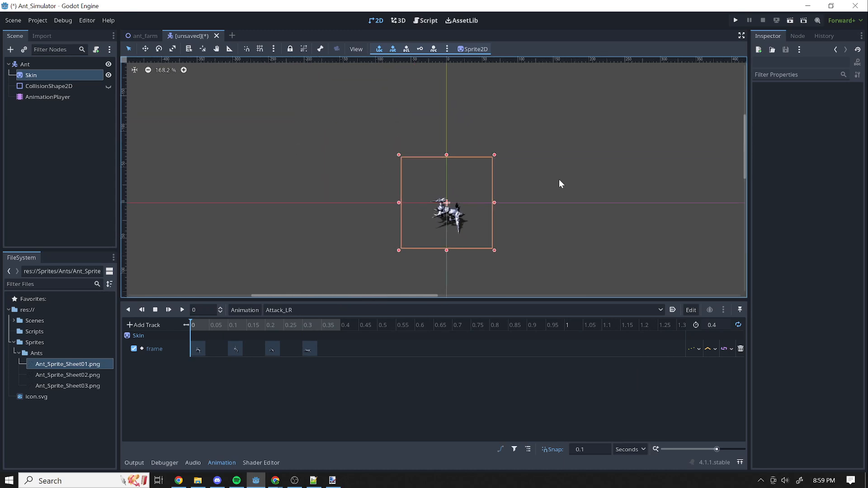
Save the scene as ant.tscn in a new Characters folder inside res://Scenes.
key("ctrl+s")
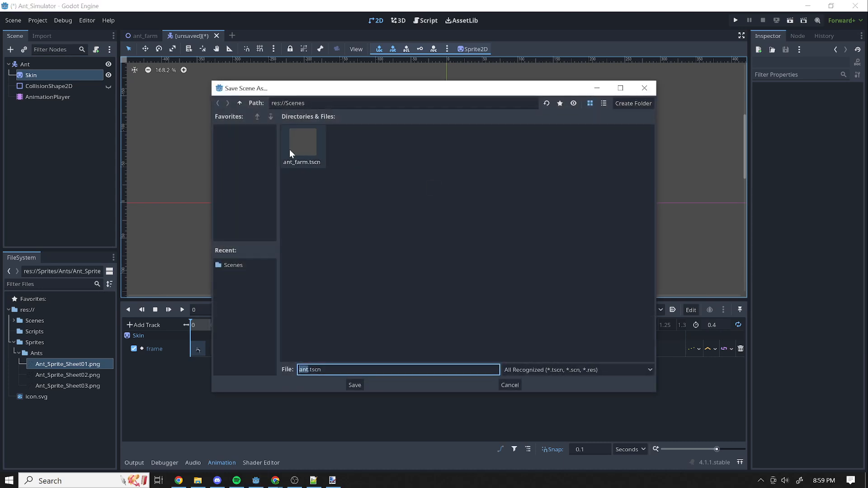
left_click(240, 104)
double_click(302, 145)
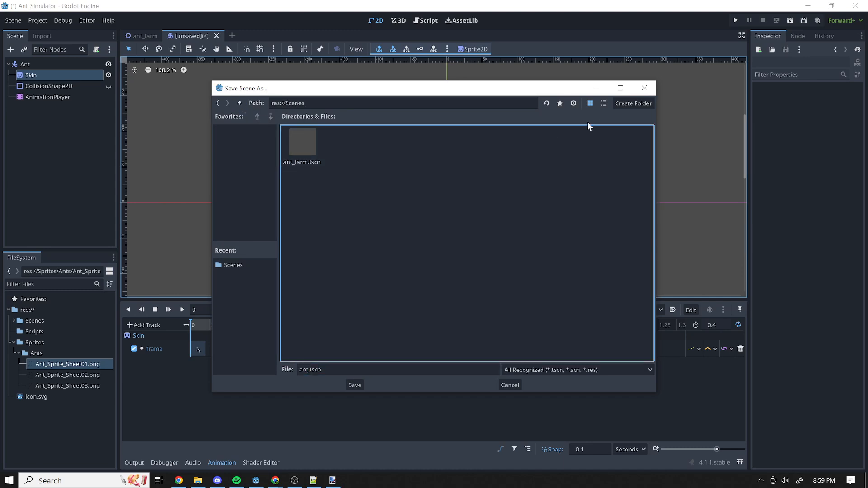
left_click(633, 104)
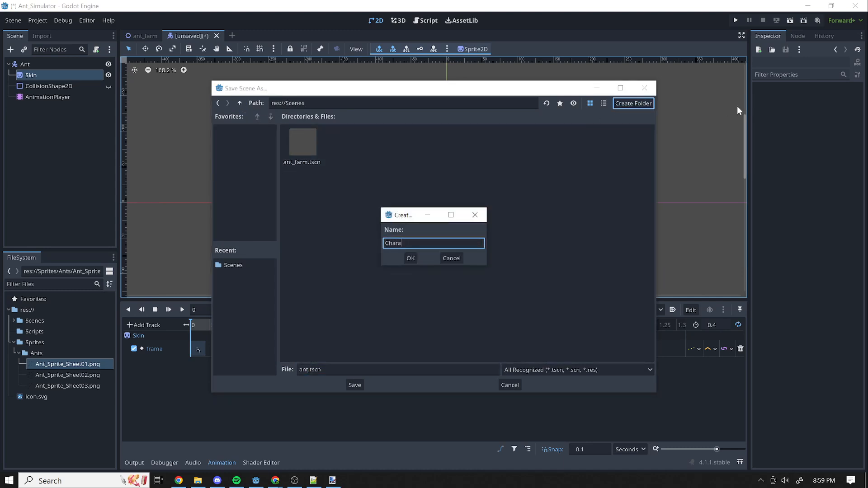
type("Characters")
left_click(411, 258)
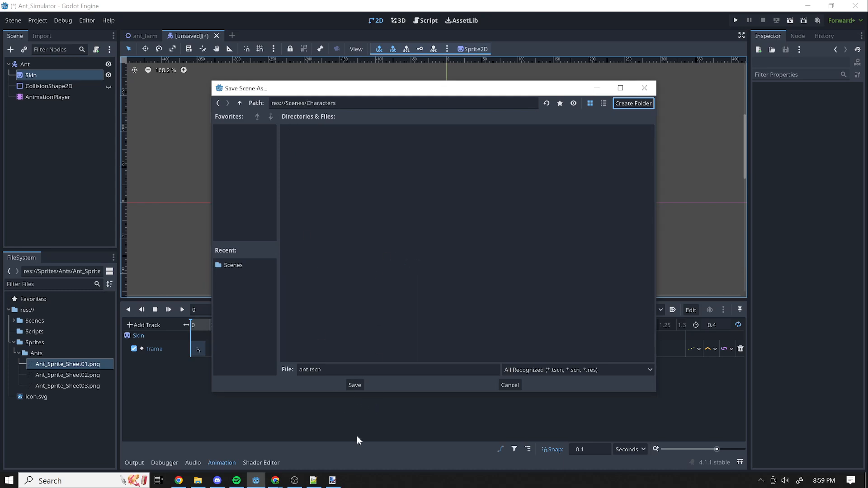
left_click(355, 385)
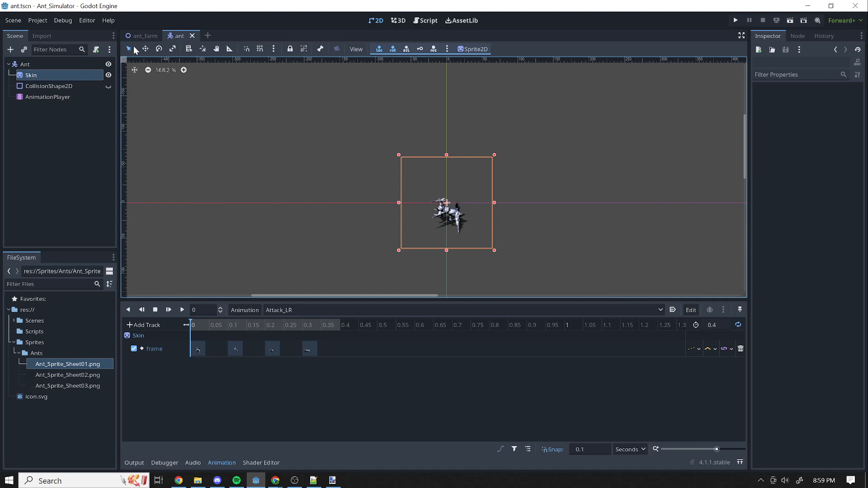
Attach a GDScript with the Basic Movement template to the Ant node, saved as ant.gd in a new res://Scripts/Characters folder.
left_click(46, 63)
left_click(96, 49)
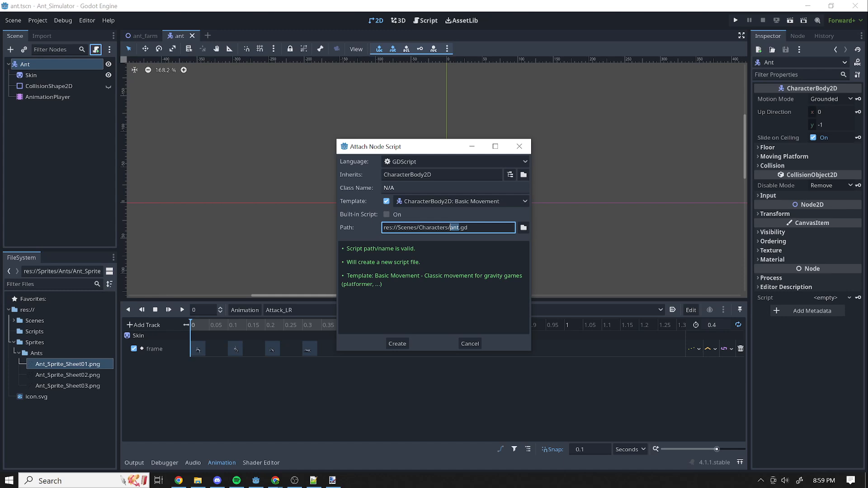
left_click(523, 227)
left_click(239, 103)
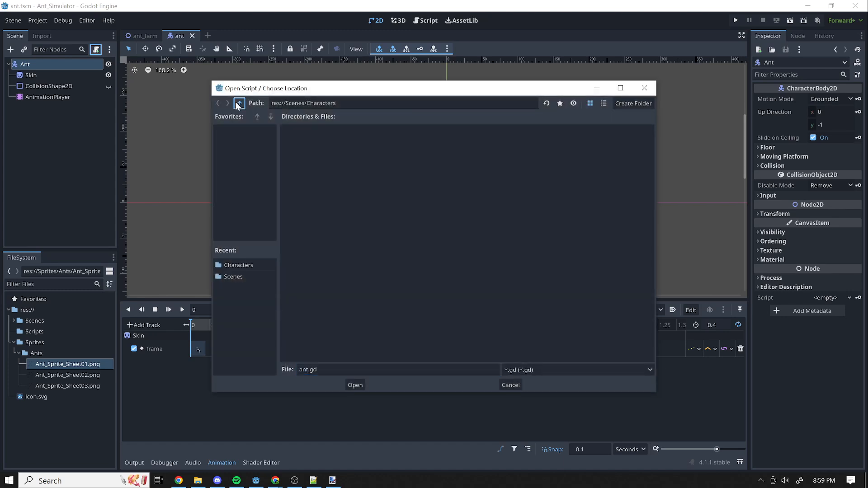
left_click(239, 103)
double_click(353, 144)
left_click(633, 104)
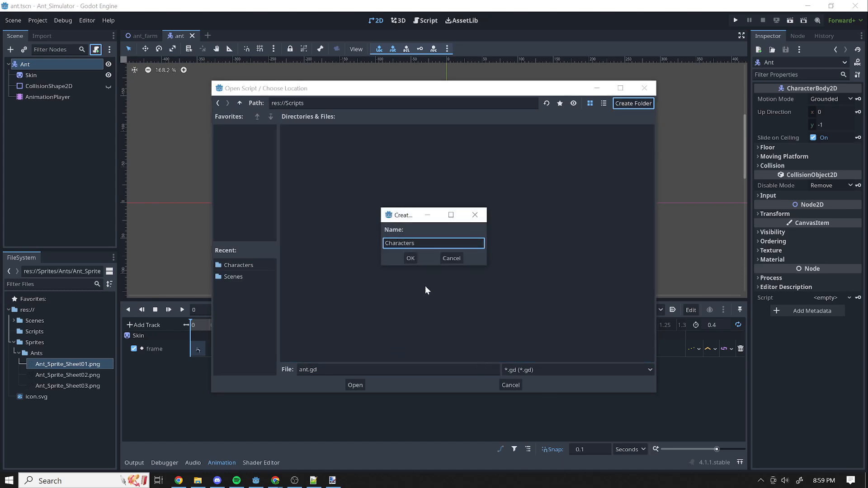
left_click(409, 259)
left_click(362, 387)
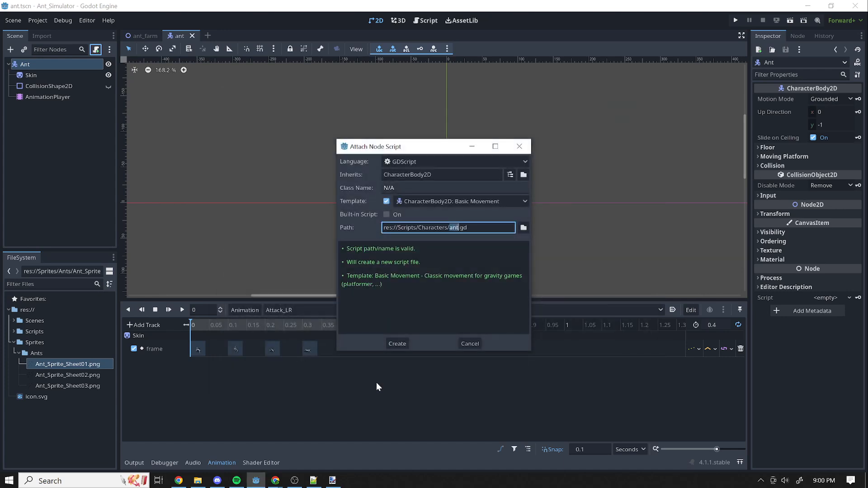
left_click(397, 343)
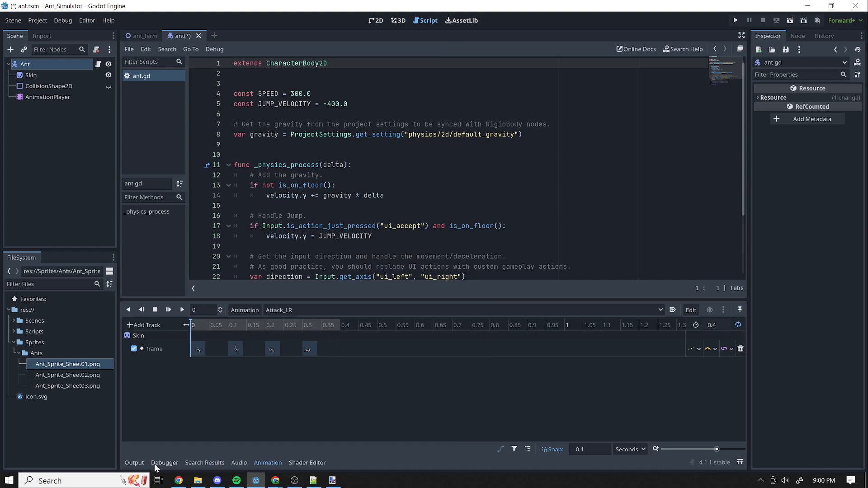
Collapse the animation editor and add the comment #Ant at the end of the script's extends line.
left_click(268, 463)
left_click(327, 63)
type("#Ant")
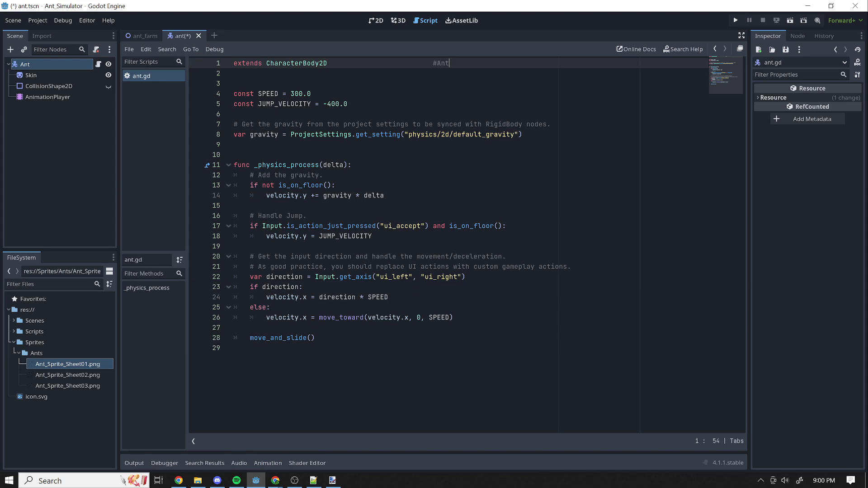
Comment out the is_on_floor gravity check and its velocity.y line in _physics_process.
left_click(454, 318)
left_click(250, 185)
left_click_drag(384, 196, 226, 185)
left_click(307, 226)
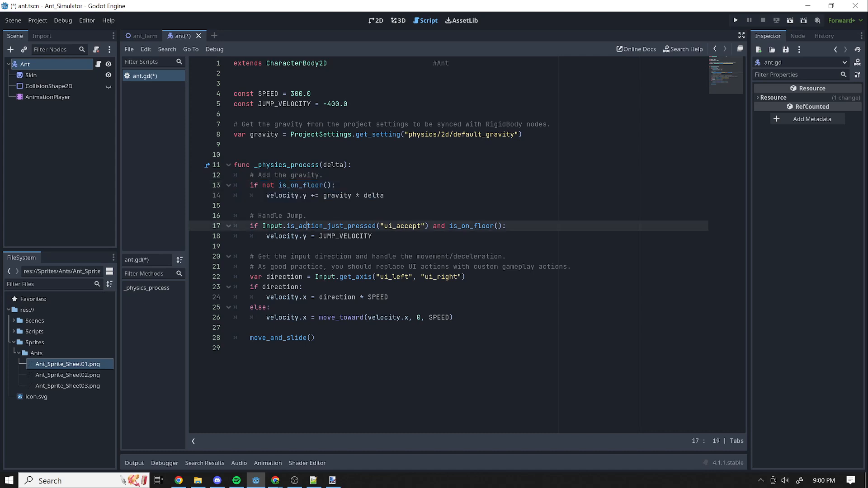
left_click(233, 185)
type("#")
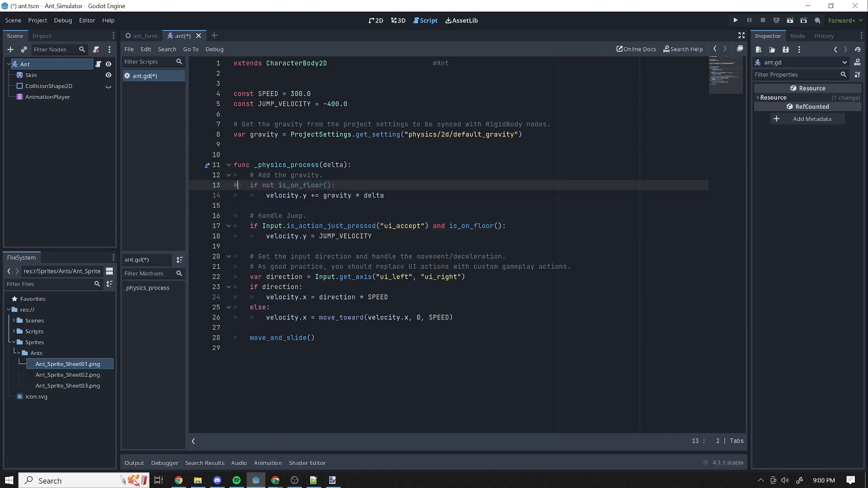
key("Down")
type("#")
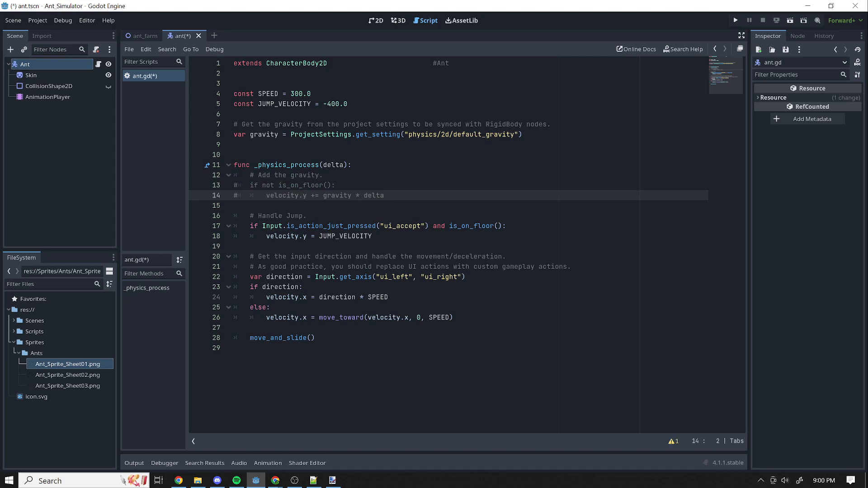
Fold the _physics_process function and add blank lines below it down to line 38.
left_click(228, 164)
left_click(225, 254)
key("Return")
key("Return")
key("Return")
key("Return")
key("Return")
key("Return")
key("Return")
key("Return")
key("Return")
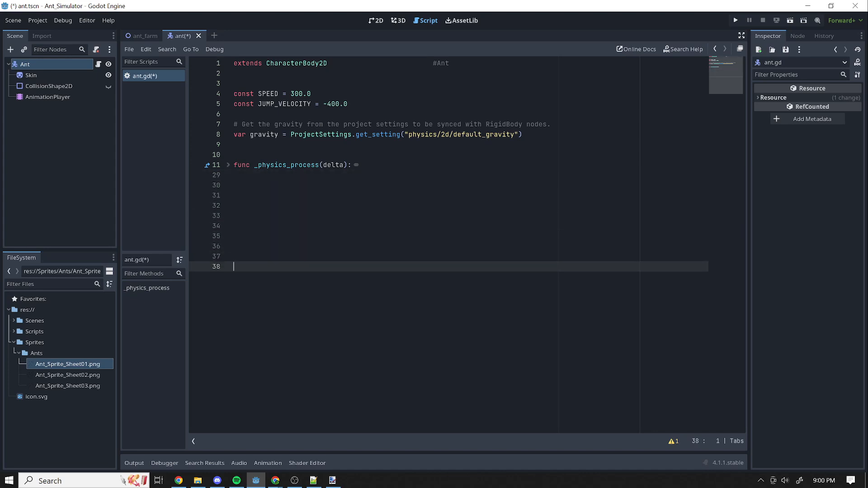
Paste the commented table of animation names and frame ranges for each direction into ant.gd, starting at line 34.
key("alt+Tab")
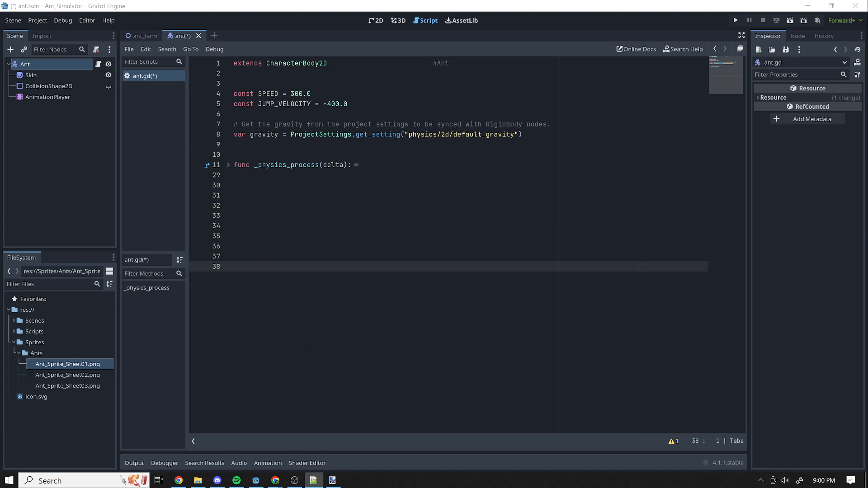
key("alt+Tab")
key("Up")
key("Up")
key("Up")
key("Up")
key("ctrl+v")
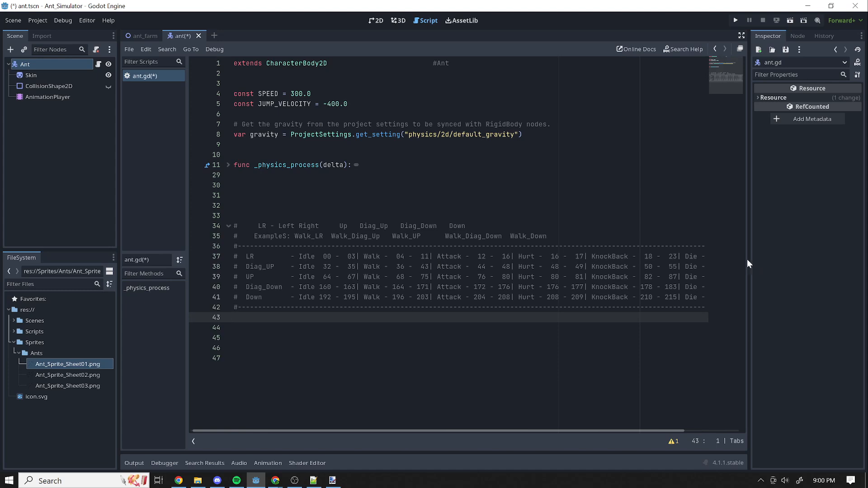
Widen the script editor and hide its script list so the whole frame table fits.
left_click_drag(748, 256, 771, 250)
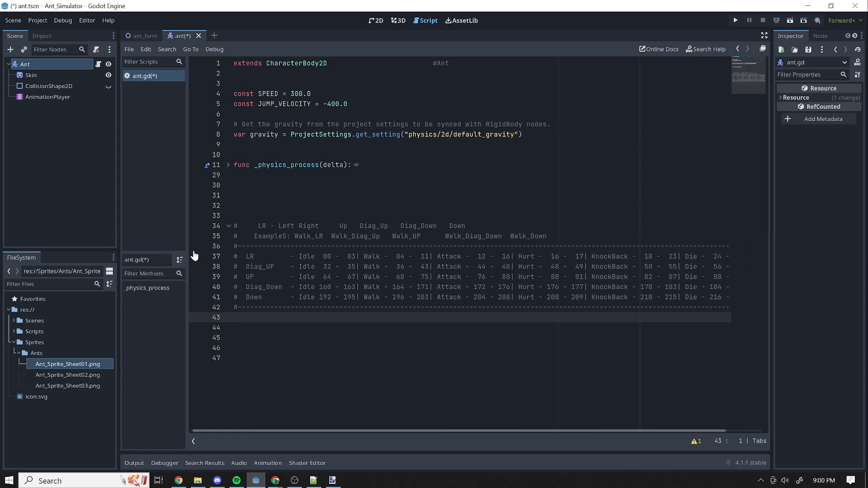
left_click(192, 442)
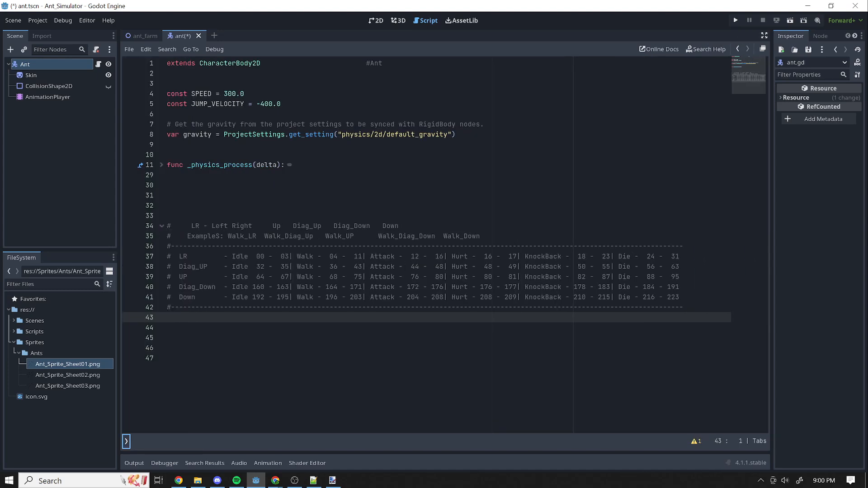
left_click(167, 358)
Examine the frame table's LR Idle and Attack ranges, and each direction's row from LR through Down.
left_click_drag(179, 257, 285, 256)
left_click(297, 287)
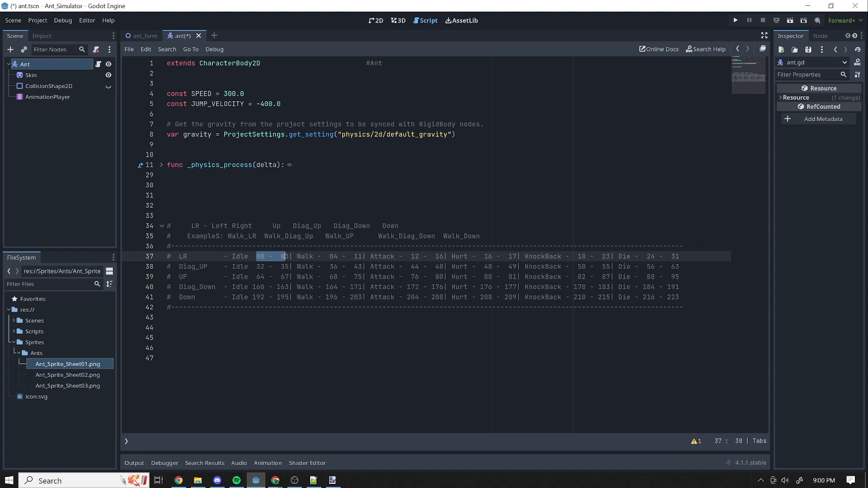
left_click_drag(407, 257, 444, 256)
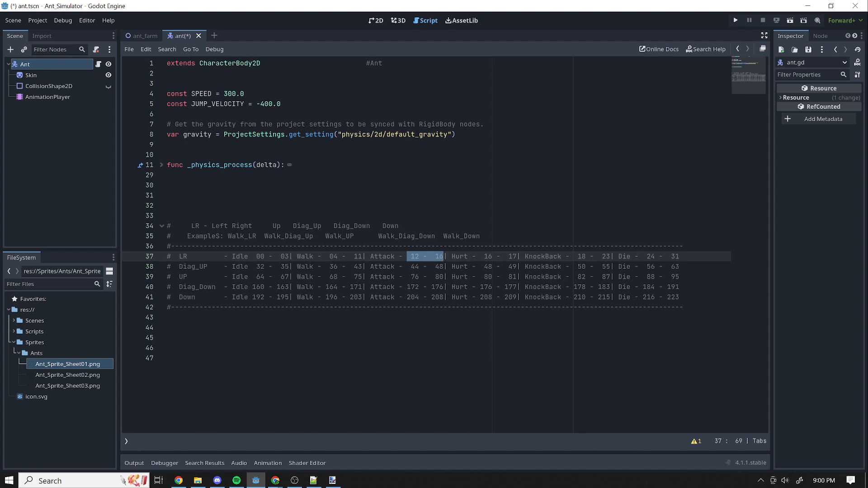
left_click_drag(429, 338, 429, 317)
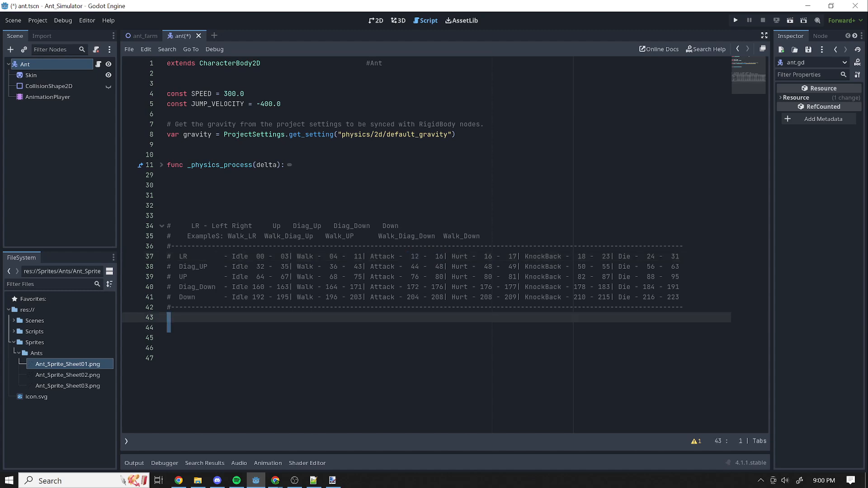
left_click_drag(447, 256, 367, 257)
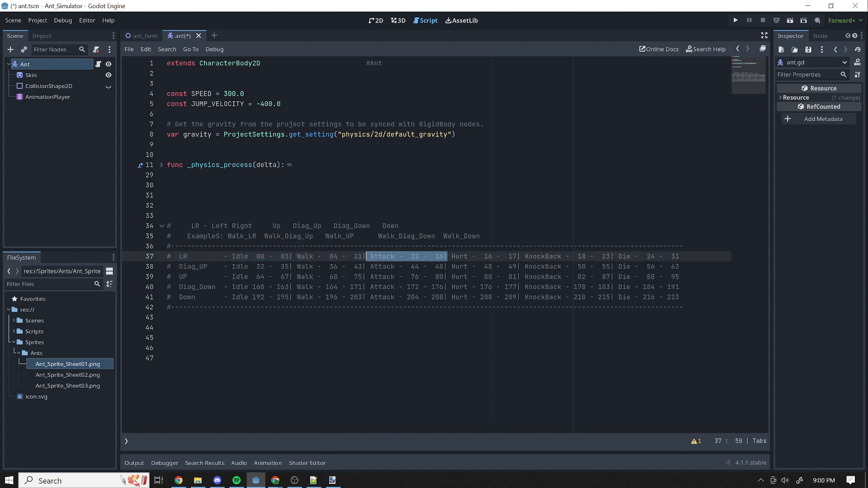
left_click(167, 358)
left_click_drag(175, 257, 680, 256)
left_click_drag(175, 267, 679, 267)
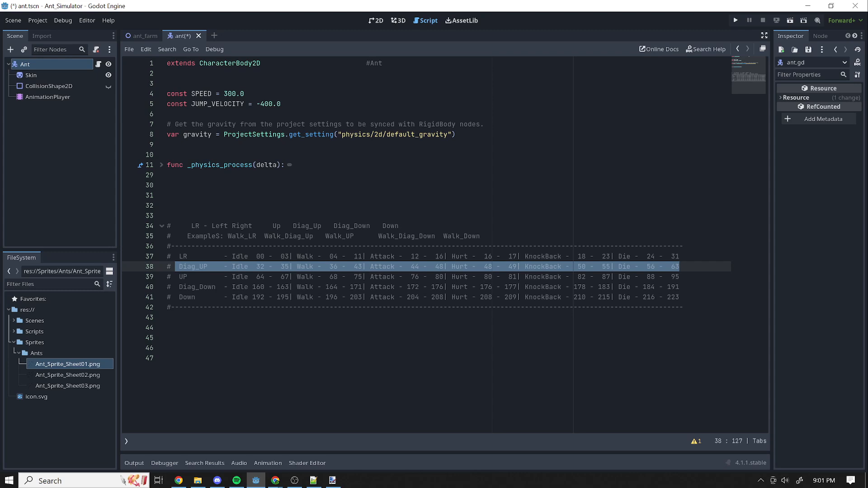
left_click(569, 287)
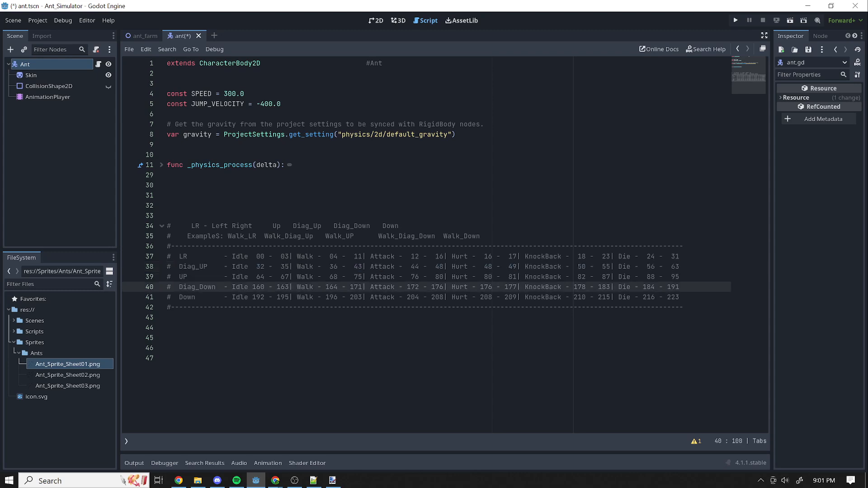
left_click_drag(175, 277, 642, 277)
left_click_drag(187, 286, 705, 286)
left_click_drag(179, 297, 682, 297)
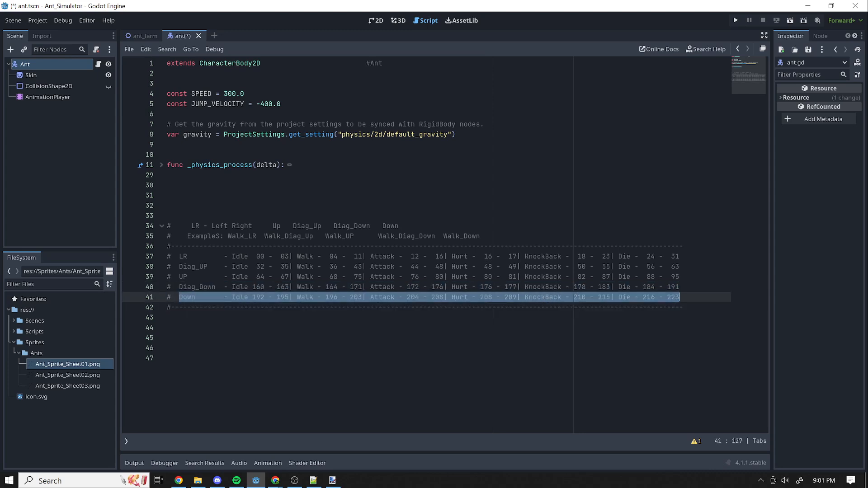
left_click(167, 358)
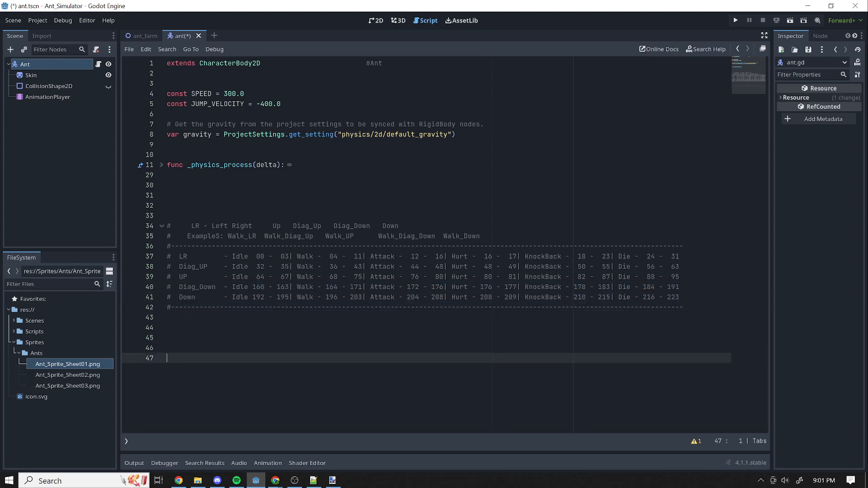
Examine the example animation names above the frame table, including Walk_LR, Walk_Diag_Up and Walk_Diag_Down.
double_click(242, 236)
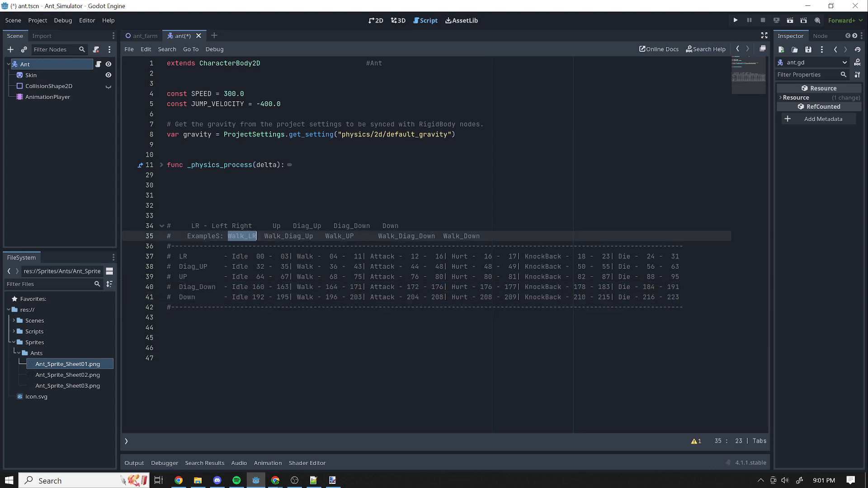
left_click(236, 236)
double_click(282, 236)
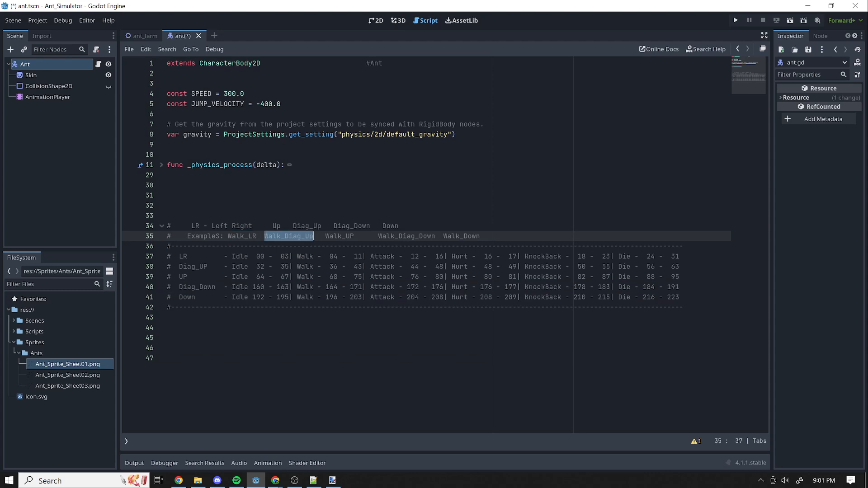
left_click(249, 236)
left_click_drag(261, 236, 436, 236)
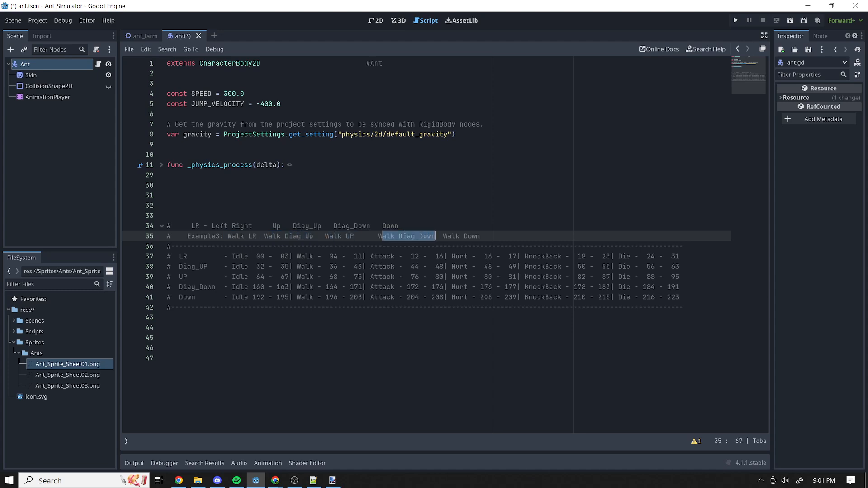
left_click(481, 297)
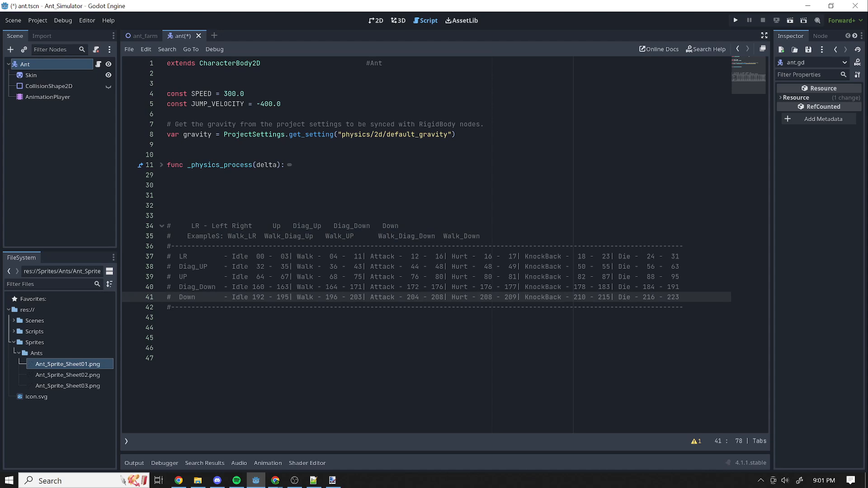
Compare the Walk_LR naming example with the direction names and the Attack entries in the frame table's LR through Down rows.
left_click(219, 226)
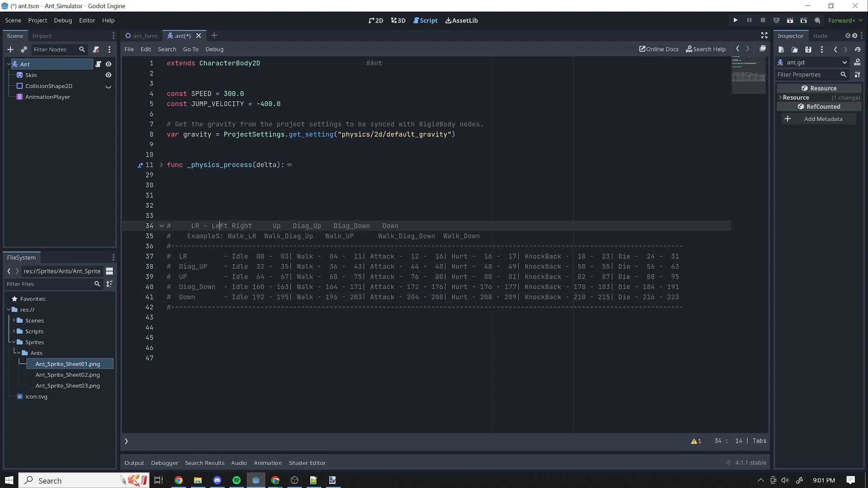
left_click(440, 307)
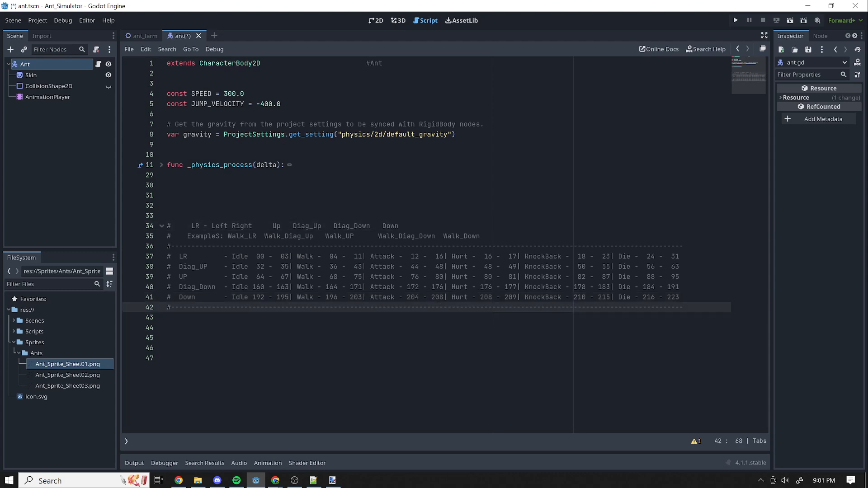
left_click(240, 236)
left_click(240, 257)
left_click(232, 225)
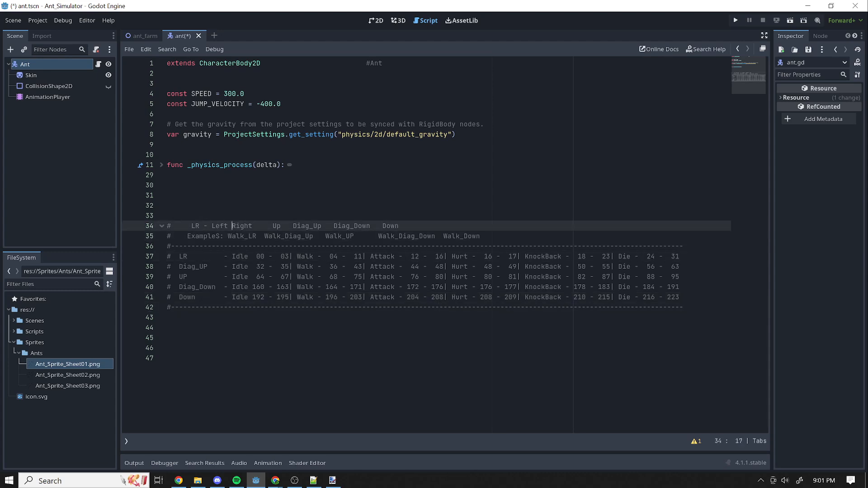
triple_click(244, 236)
left_click_drag(256, 236, 248, 236)
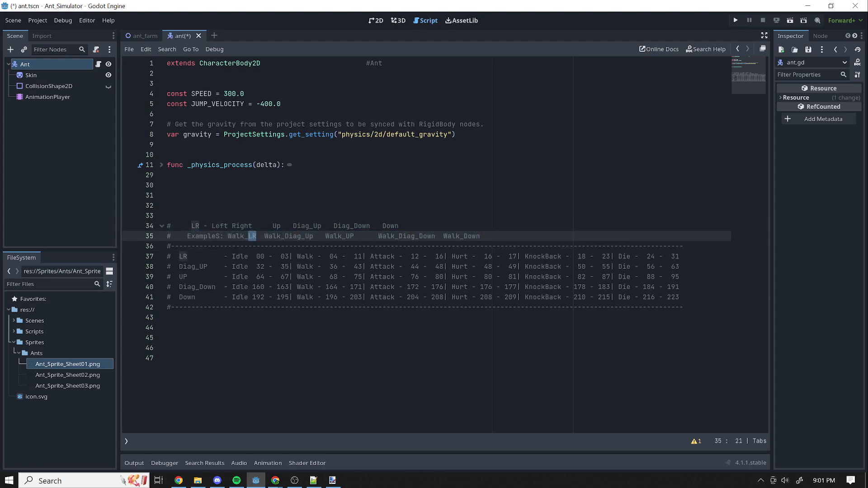
double_click(391, 256)
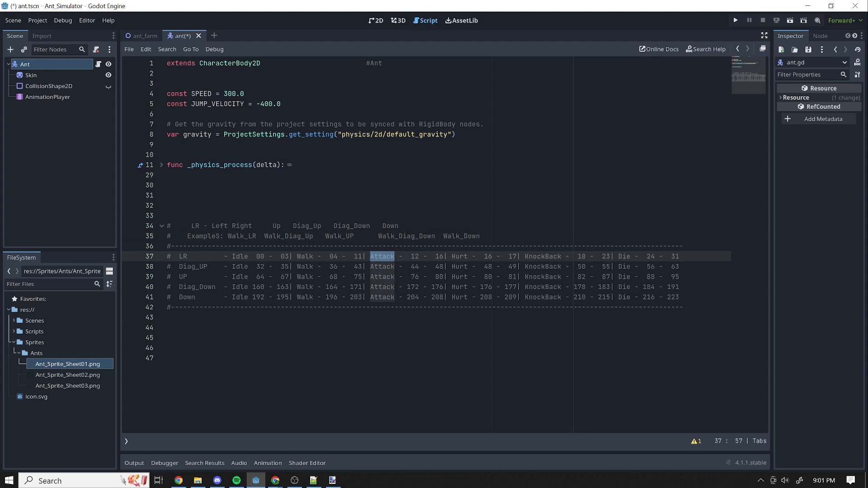
double_click(232, 236)
left_click(232, 236)
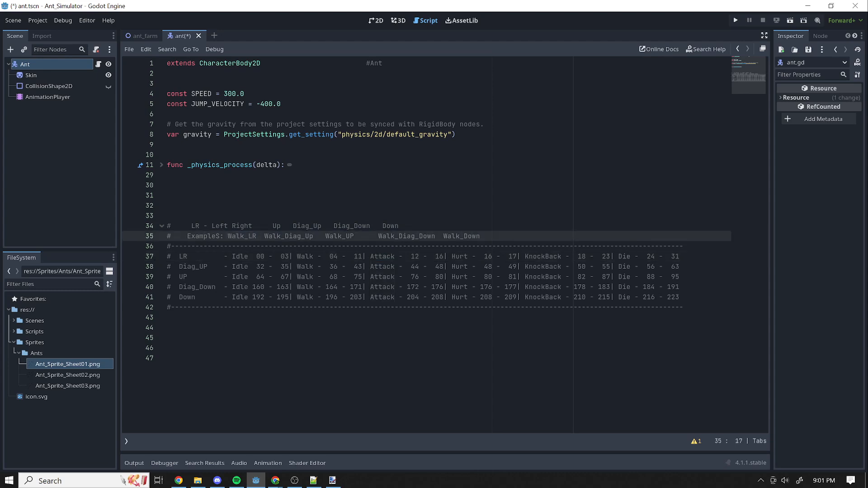
left_click(386, 266)
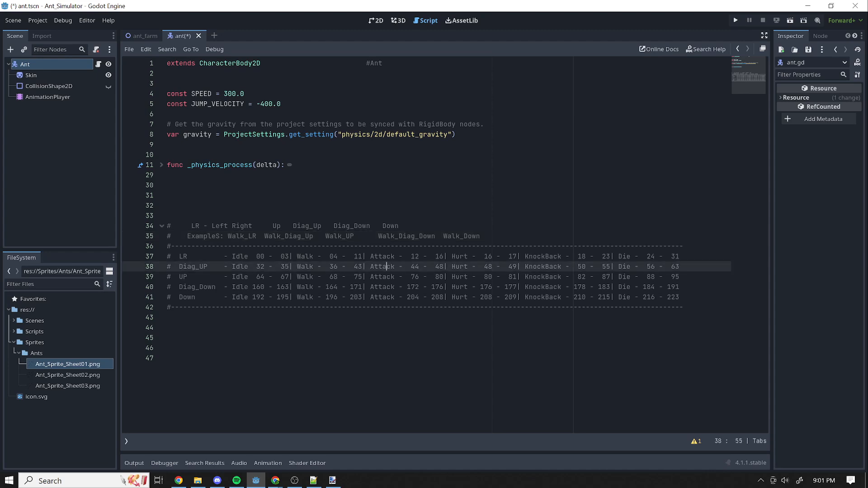
left_click_drag(395, 297, 398, 297)
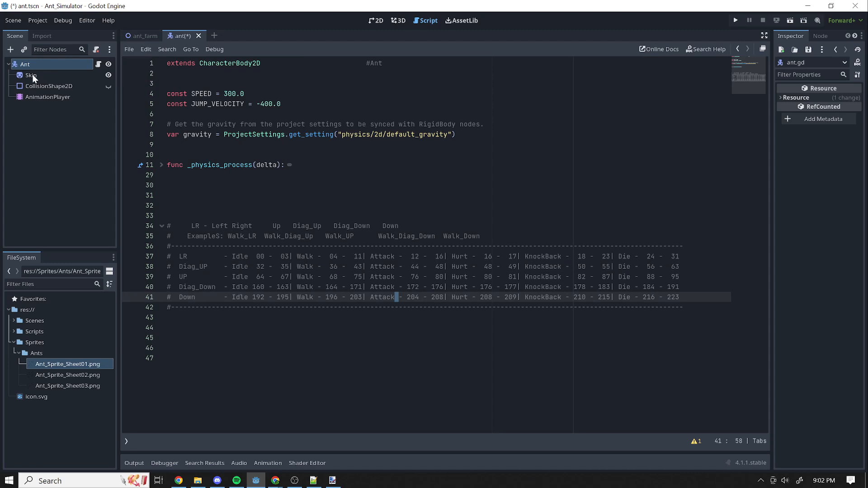
Show the AnimationPlayer's Attack_LR animation with the ant in the 2D view and set its length to 0.5 seconds.
left_click(48, 98)
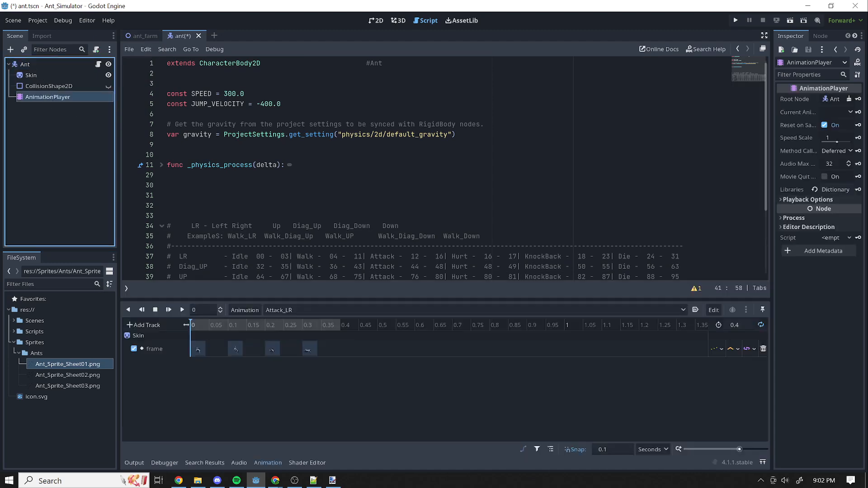
left_click(375, 20)
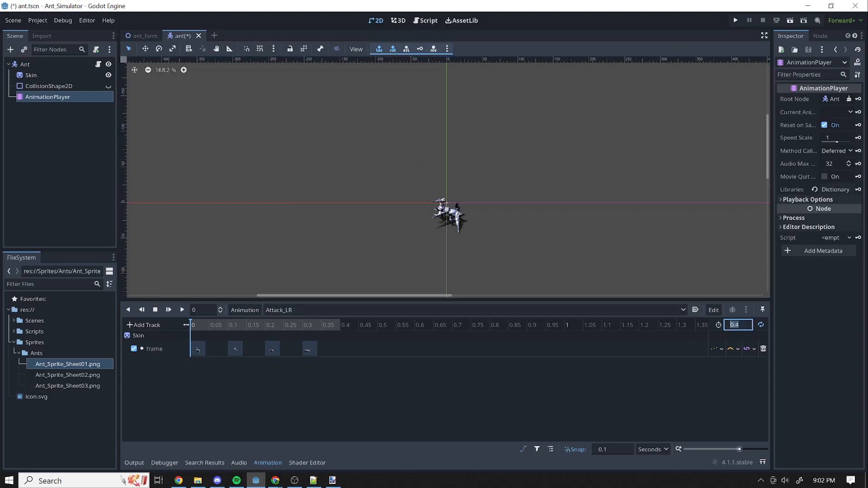
type("0.5")
key("Return")
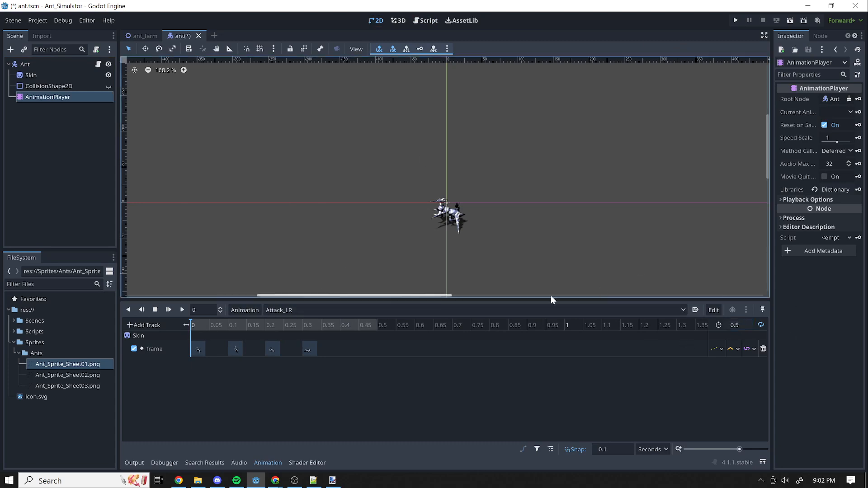
Check the LR Attack range in the script's frame table and key the Skin's frame 16 at 0.4 seconds in Attack_LR.
left_click(343, 325)
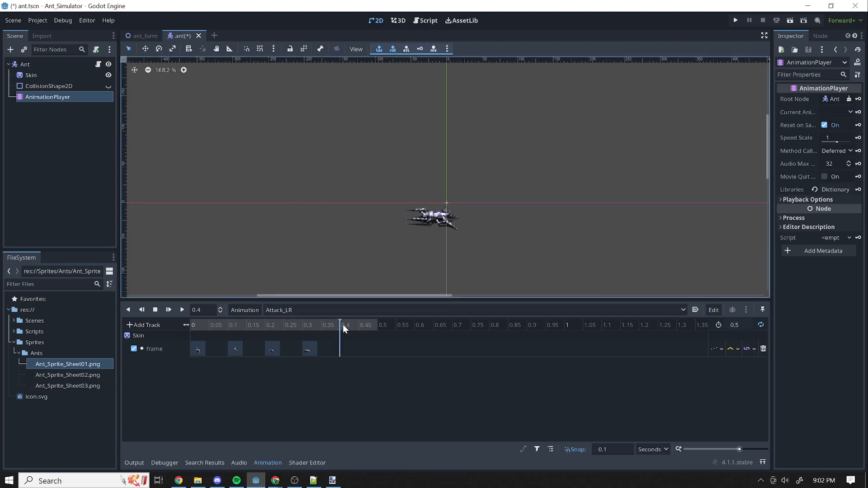
left_click(93, 61)
left_click(98, 64)
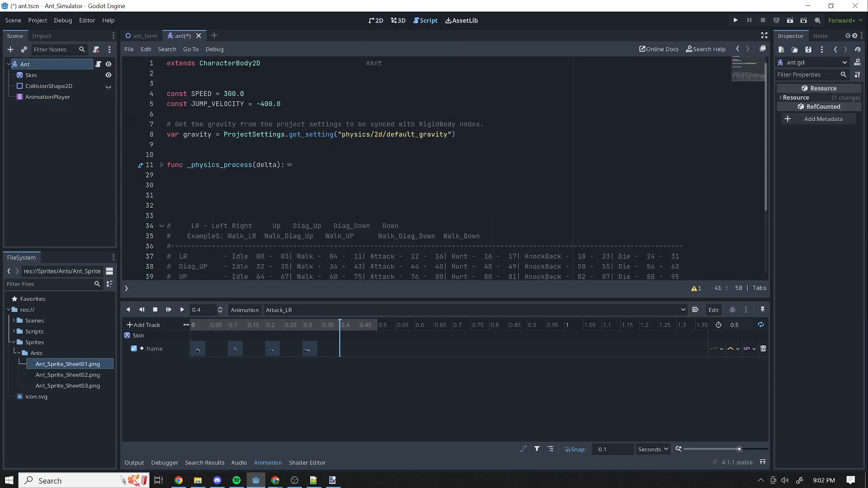
left_click_drag(444, 256, 427, 245)
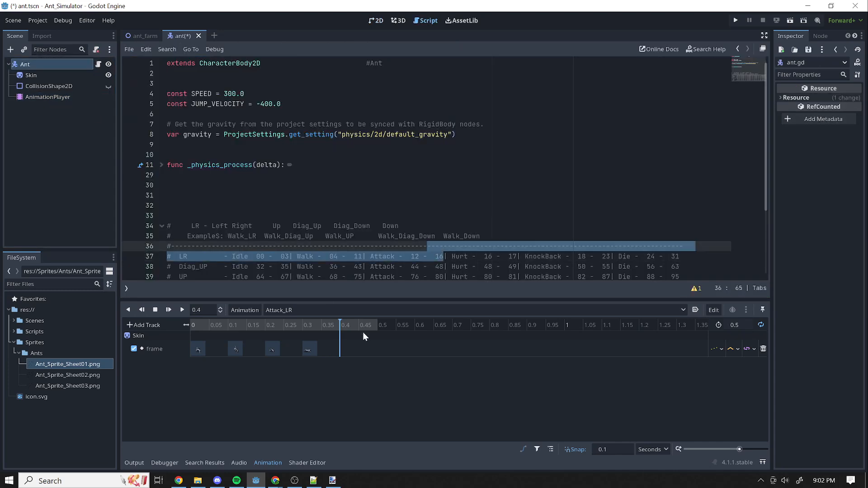
left_click(38, 74)
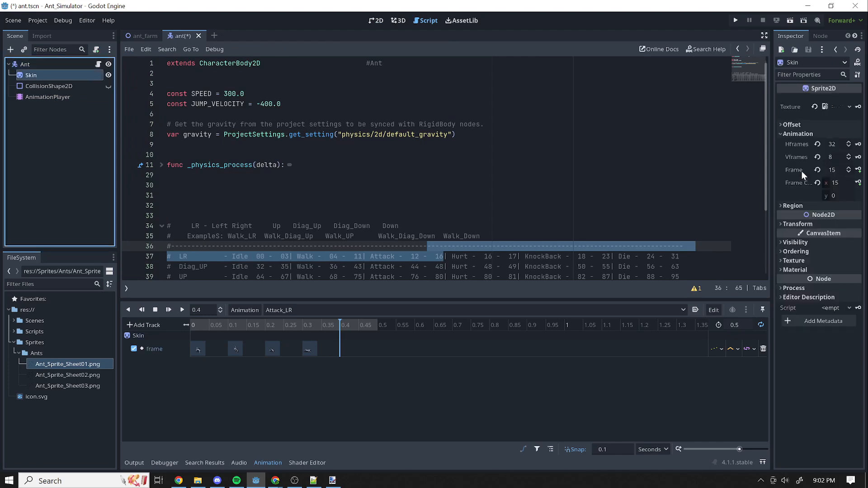
left_click(376, 21)
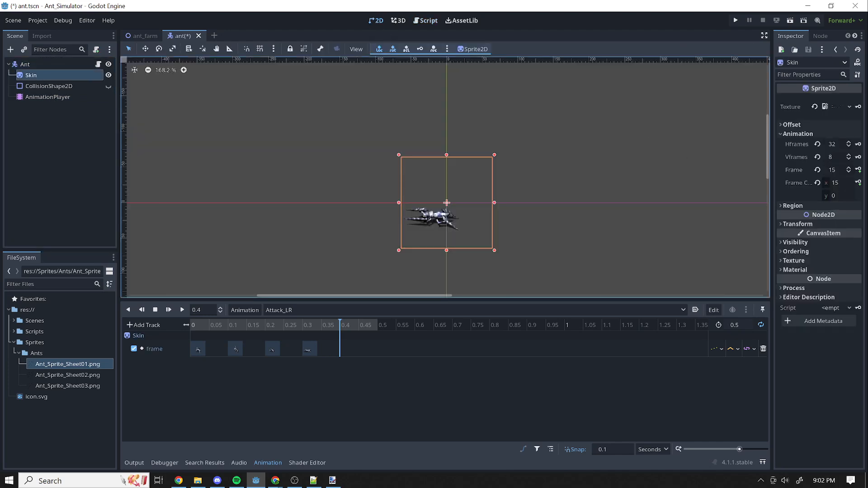
left_click(849, 170)
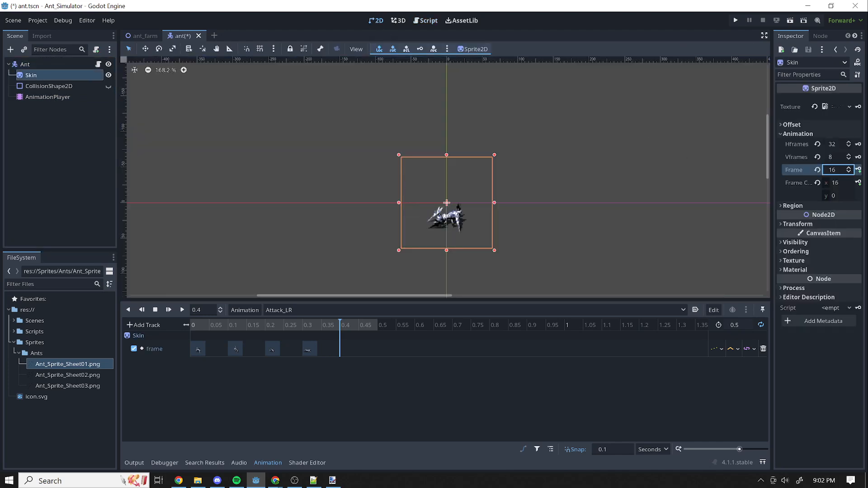
left_click(858, 170)
Preview the Attack_LR animation from its start and stop the playback.
left_click_drag(382, 327, 191, 330)
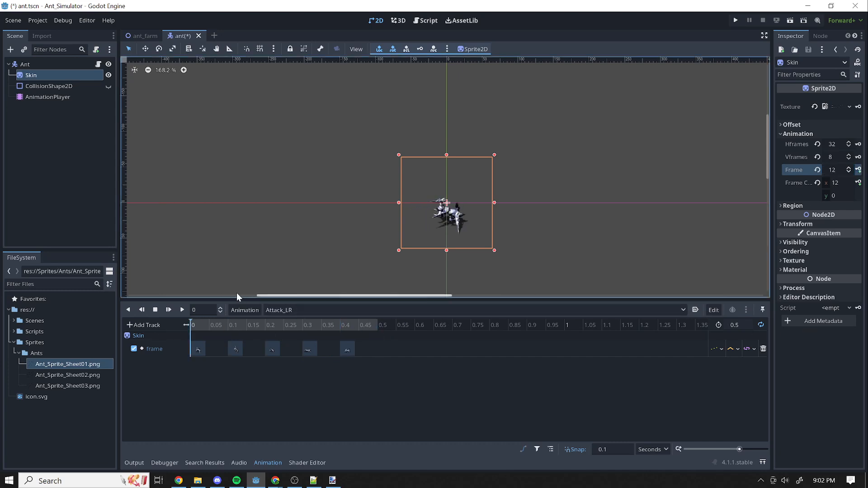
left_click(183, 310)
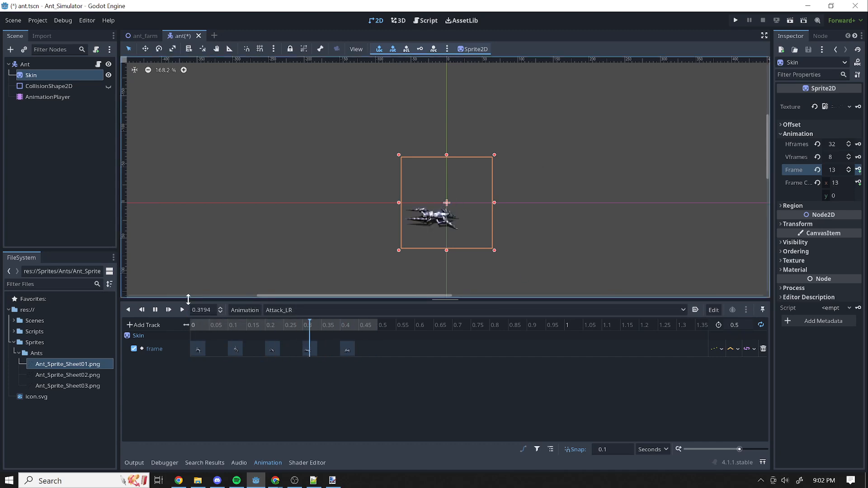
left_click(155, 310)
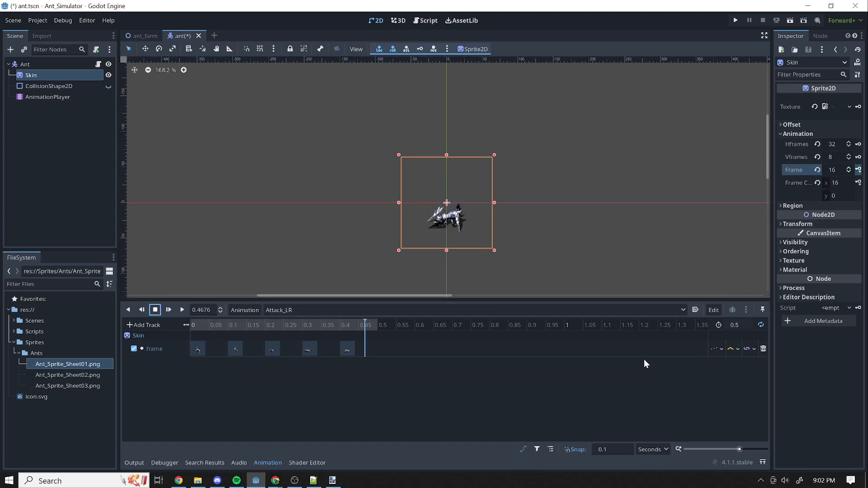
left_click(761, 324)
left_click(761, 324)
left_click(761, 324)
left_click(349, 313)
left_click(349, 314)
left_click(265, 312)
left_click(286, 322)
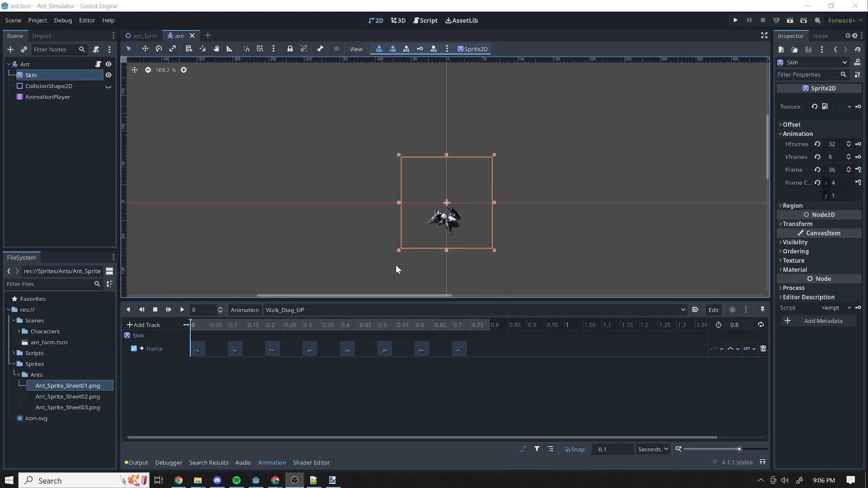
Preview the Idle_Diag_Down and Idle_Diag_UP animations on the enlarged ant.
left_click(342, 310)
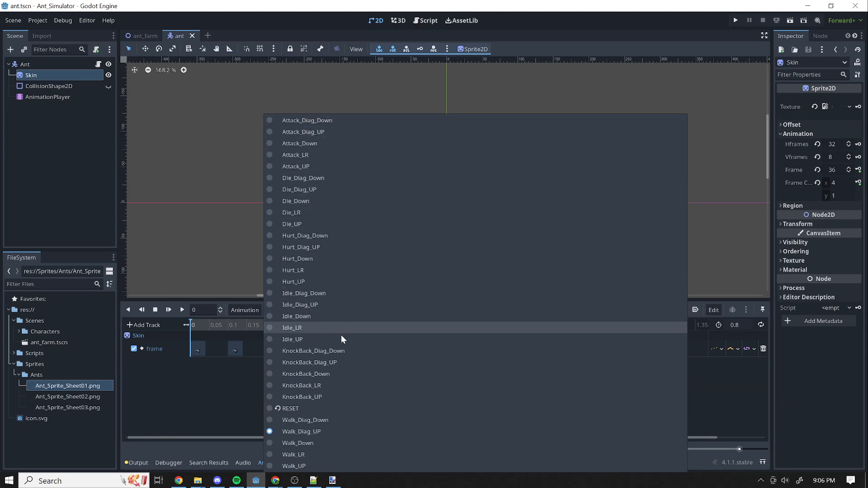
left_click(305, 296)
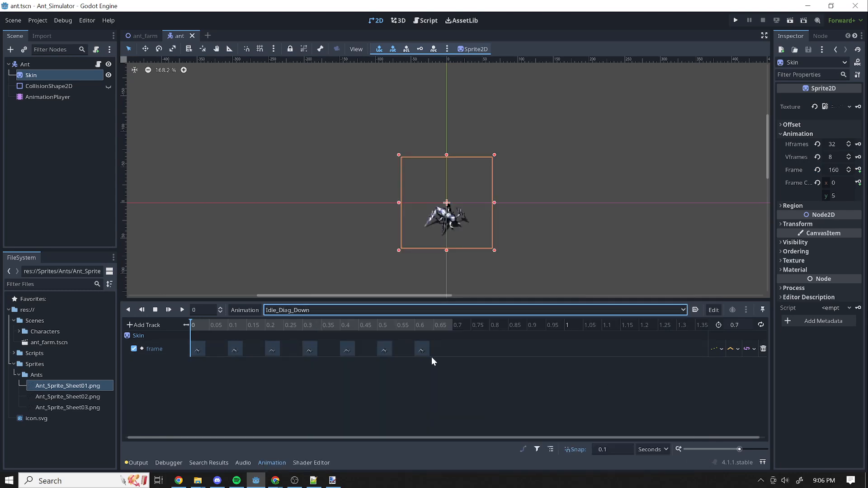
left_click(182, 310)
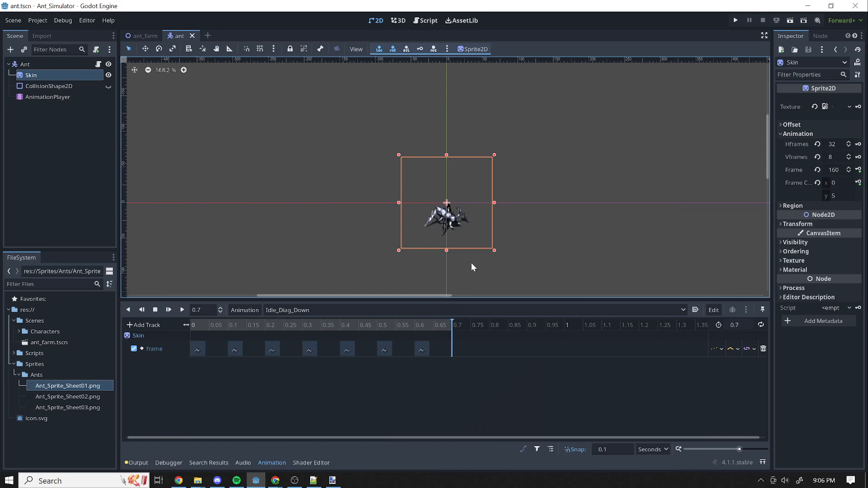
scroll(488, 266, "up", 2)
left_click(428, 309)
left_click(319, 305)
left_click(183, 310)
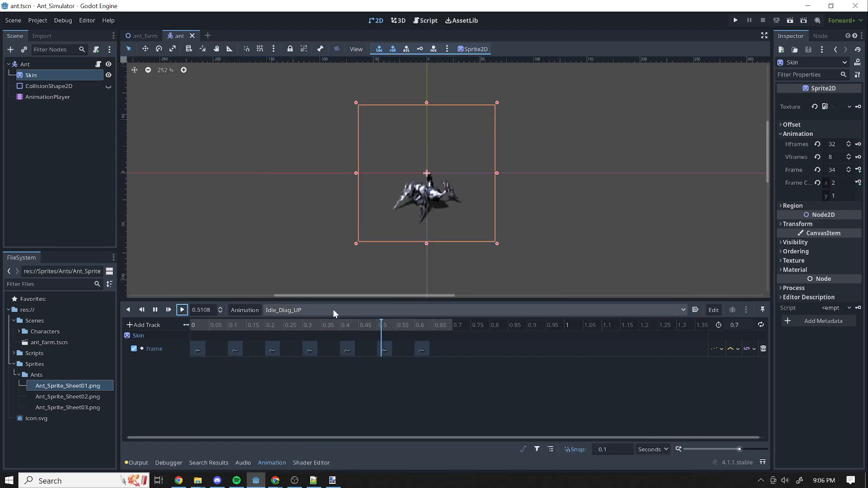
Preview the Attack_UP and Attack_LR animations.
left_click(444, 312)
left_click(325, 223)
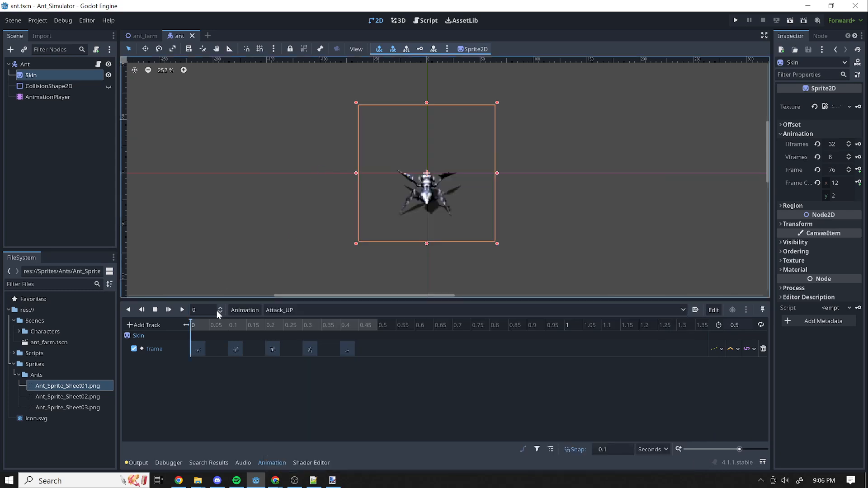
left_click(183, 310)
left_click(376, 310)
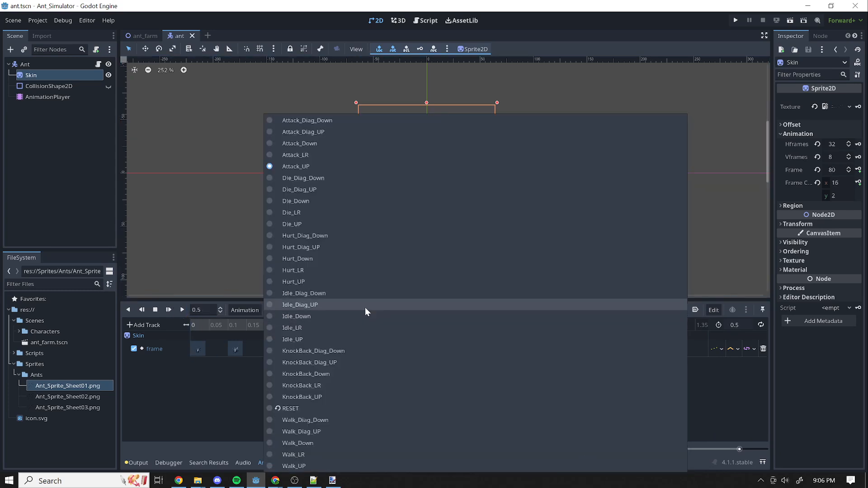
left_click(307, 155)
left_click(182, 310)
Preview the KnockBack_Diag_Down and KnockBack_Diag_UP animations.
left_click(370, 309)
left_click(306, 350)
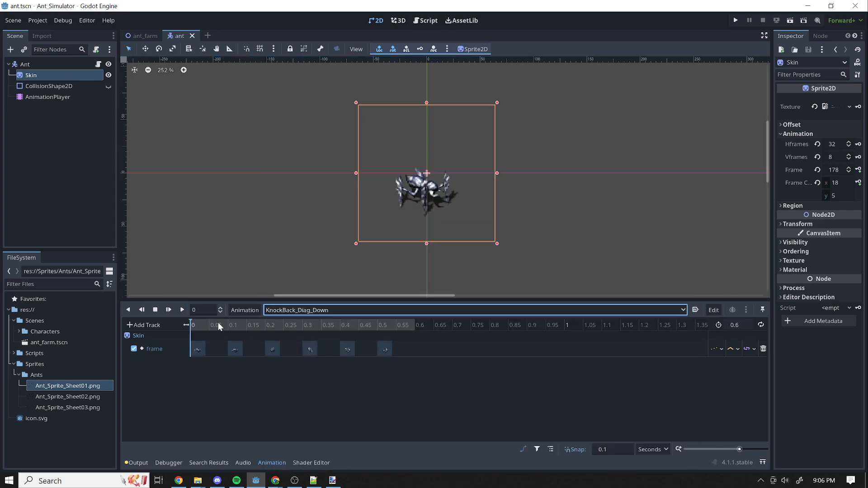
left_click(183, 310)
left_click(384, 309)
left_click(303, 362)
left_click(182, 311)
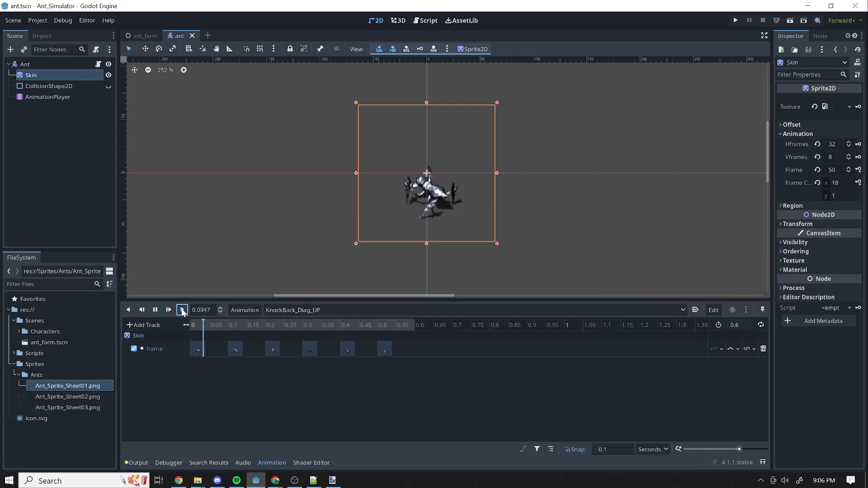
Reopen the Ant's script without the animation timeline and place the cursor on empty line 45 below the frame table.
left_click(98, 64)
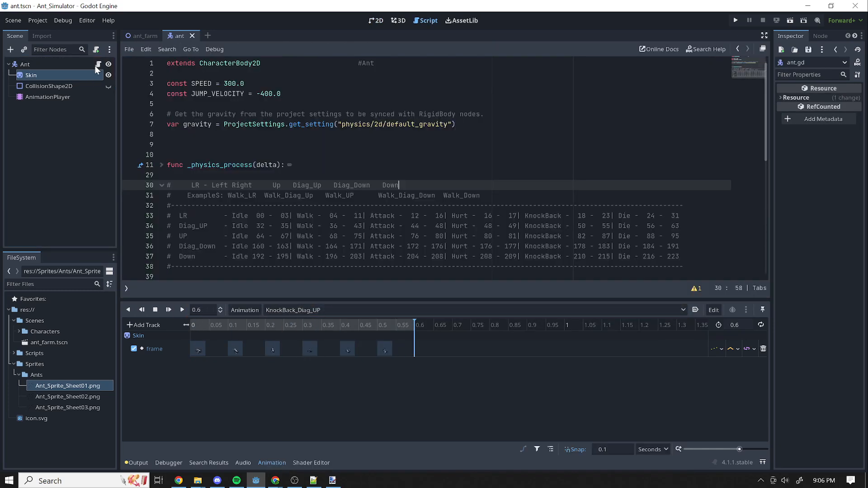
left_click(272, 463)
left_click(169, 348)
left_click_drag(639, 256, 101, 185)
left_click(203, 287)
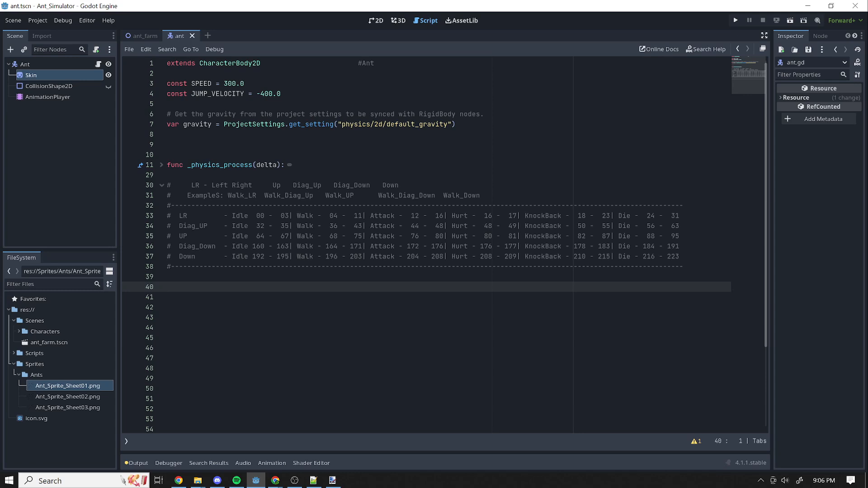
left_click(203, 277)
mouse_move(204, 277)
left_mouse_down()
mouse_move(204, 297)
mouse_move(203, 287)
left_mouse_up()
left_click_drag(204, 358, 203, 297)
left_click(203, 337)
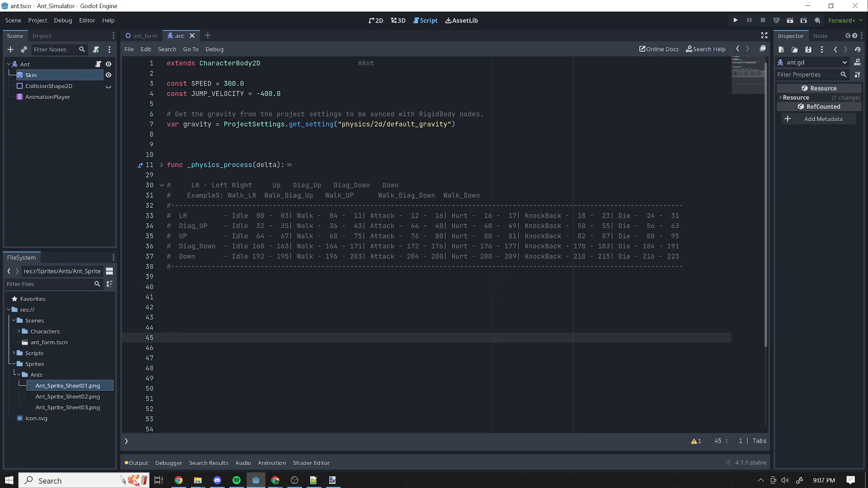